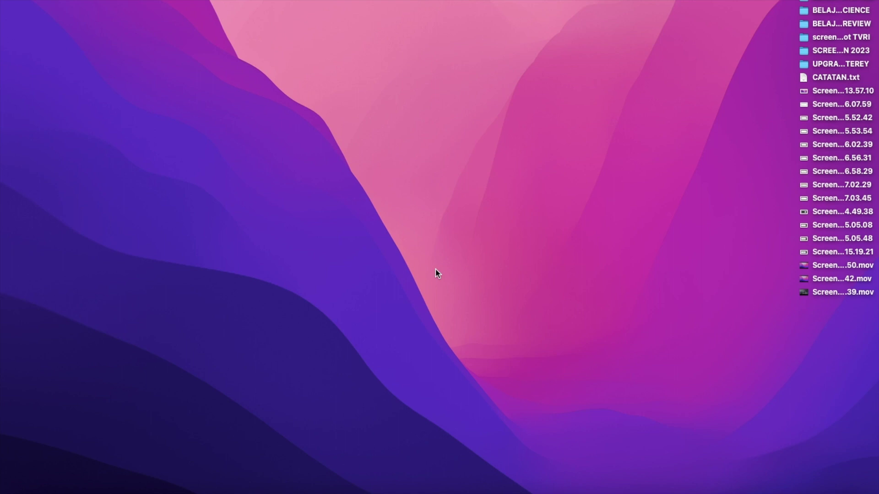
- Open a new Chrome tab on the Google homepage, leaving the search box empty
{"action": "key", "text": "ctrl+Right"}
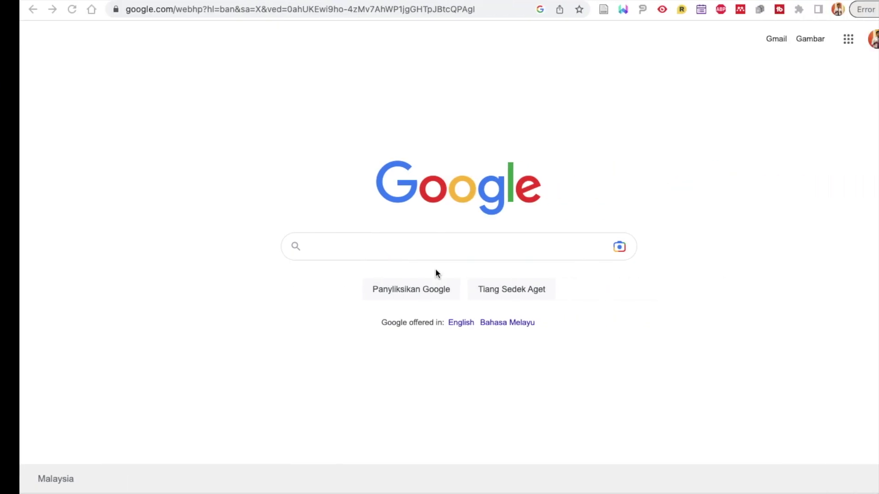
{"action": "key", "text": "super+t"}
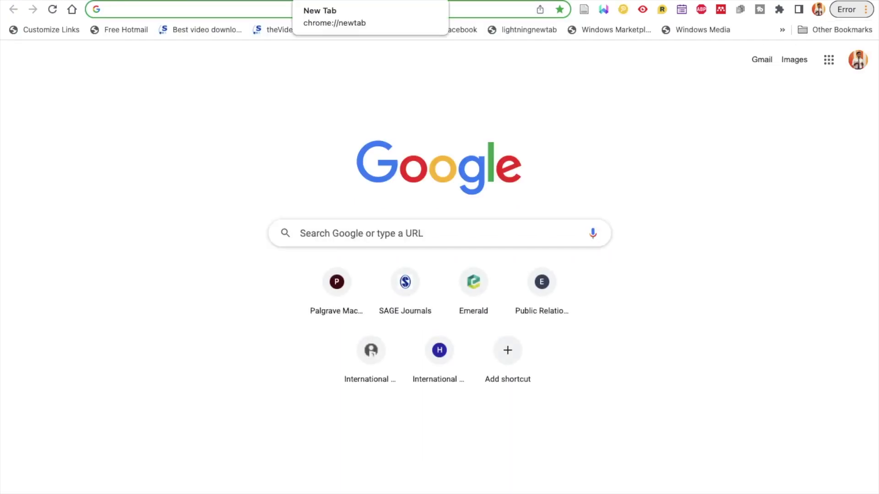
{"action": "left_click", "coordinate": [255, 157]}
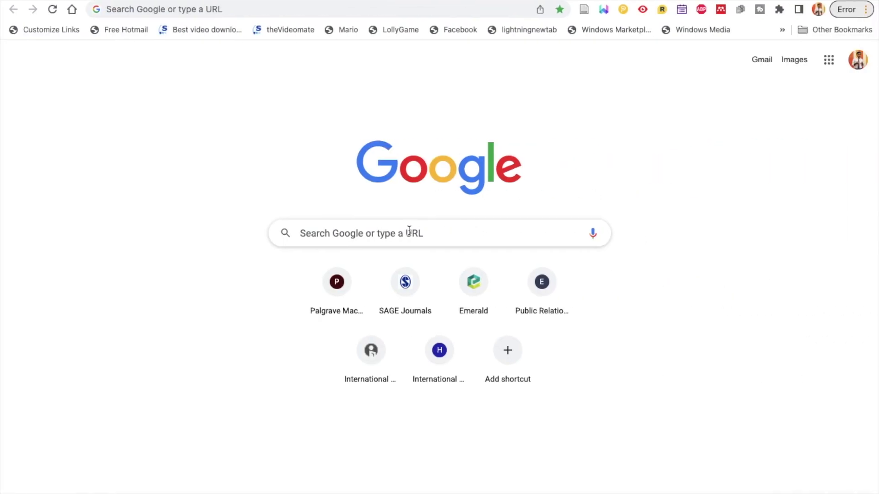
{"action": "left_click", "coordinate": [408, 233]}
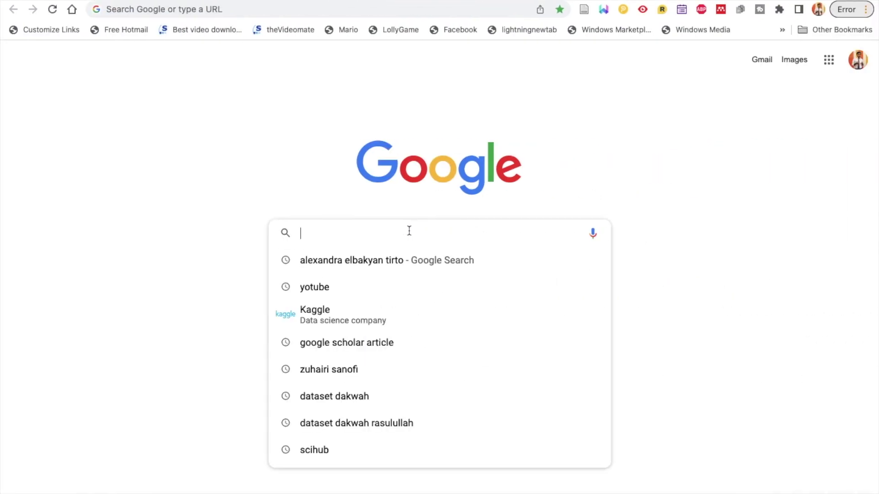
{"action": "left_click", "coordinate": [262, 179]}
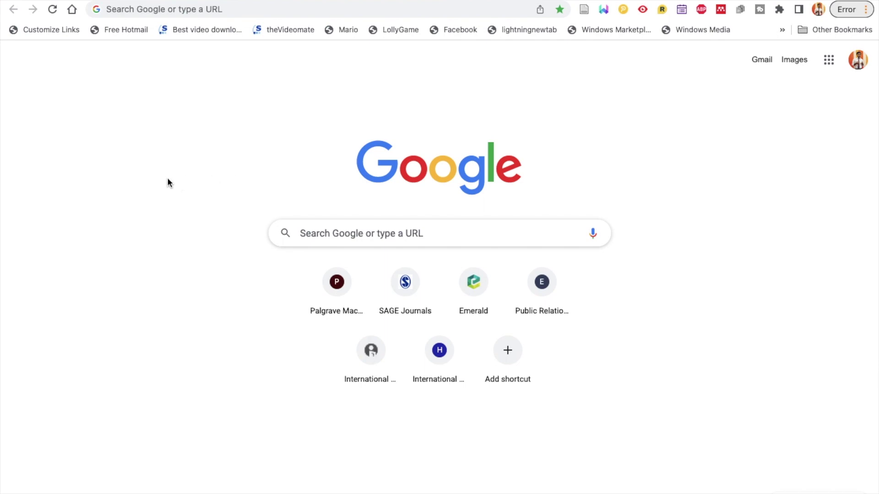
{"action": "key", "text": "ctrl+Left"}
{"action": "key", "text": "ctrl+Right"}
- Run a 'sci hub' Google search and open the sci-hub.se and sci-hub.hkvisa.net results as new tabs
{"action": "left_click", "coordinate": [313, 232]}
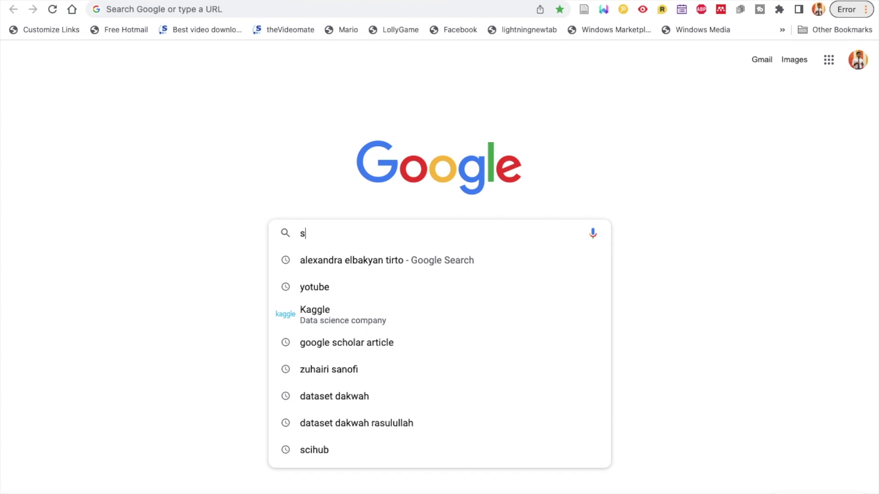
{"action": "type", "text": "sci hub"}
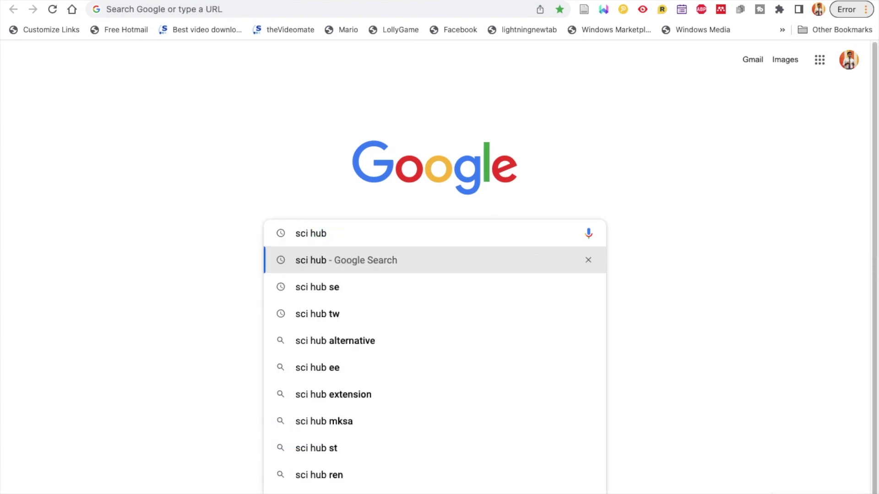
{"action": "key", "text": "Return"}
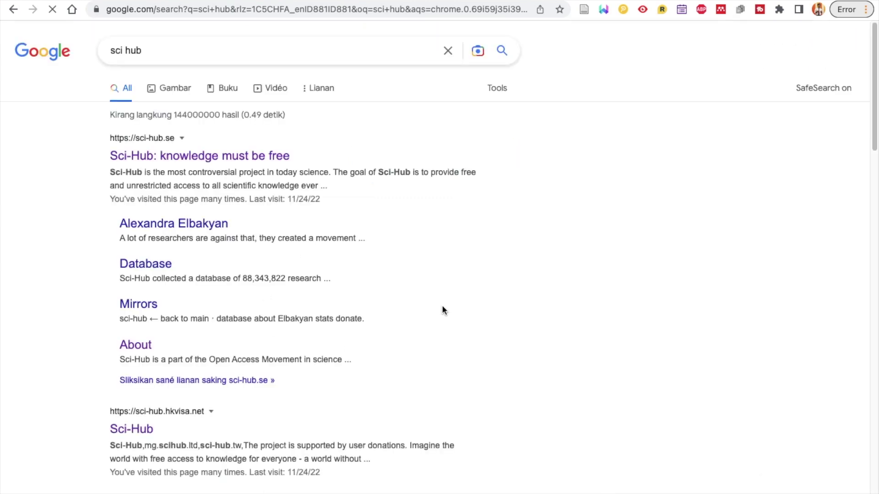
{"action": "scroll", "coordinate": [451, 292], "scroll_direction": "down", "scroll_amount": 1}
{"action": "scroll", "coordinate": [451, 297], "scroll_direction": "down", "scroll_amount": 2}
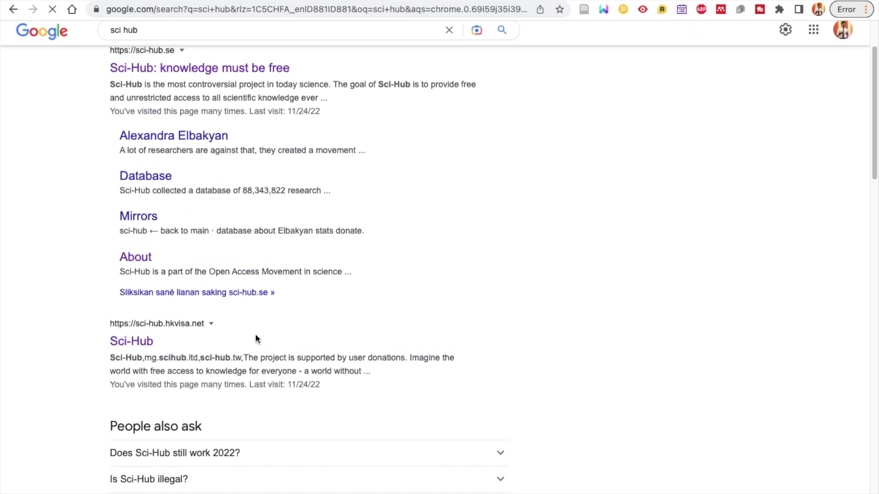
{"action": "scroll", "coordinate": [308, 322], "scroll_direction": "up", "scroll_amount": 3}
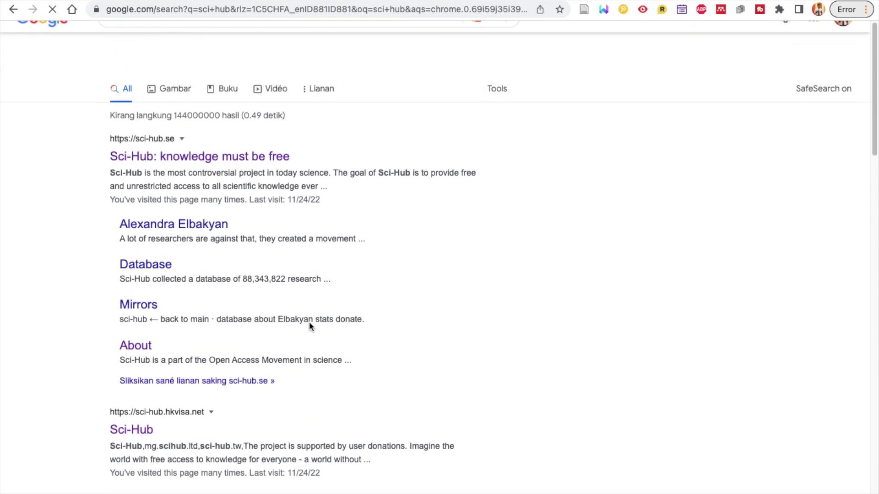
{"action": "left_click", "coordinate": [212, 158]}
{"action": "right_click", "coordinate": [212, 159]}
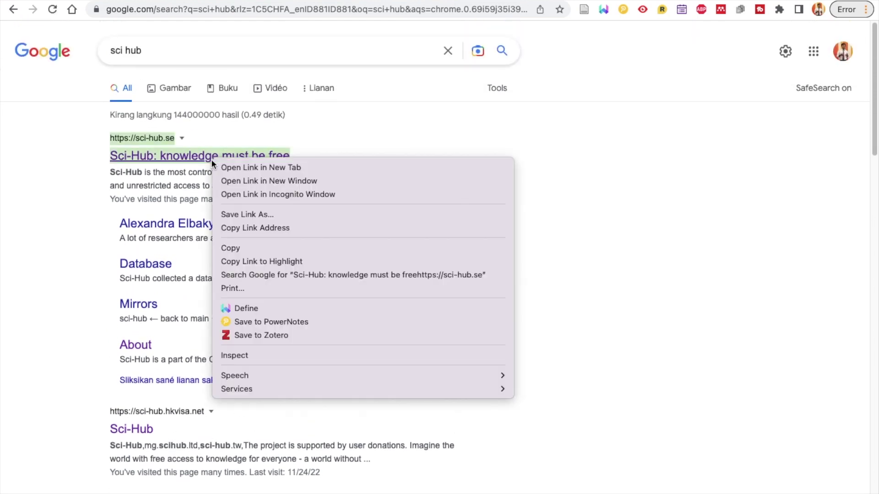
{"action": "left_click", "coordinate": [250, 168]}
{"action": "scroll", "coordinate": [261, 275], "scroll_direction": "down", "scroll_amount": 3}
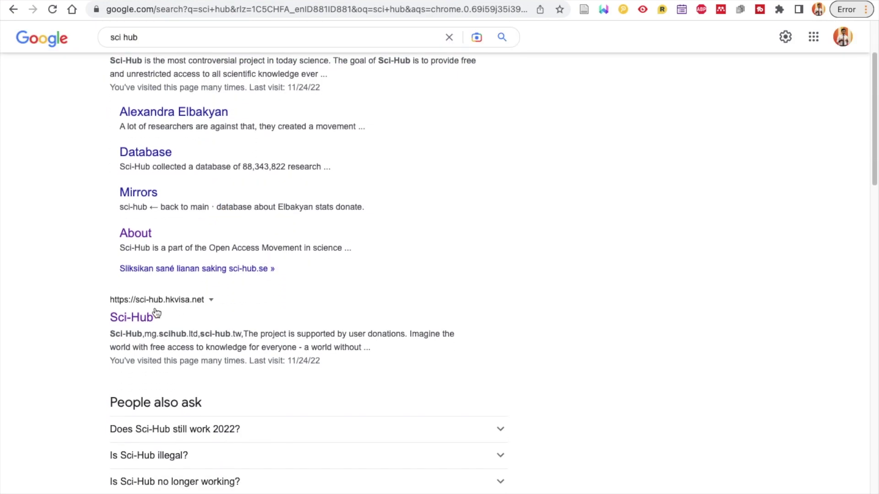
{"action": "right_click", "coordinate": [134, 321]}
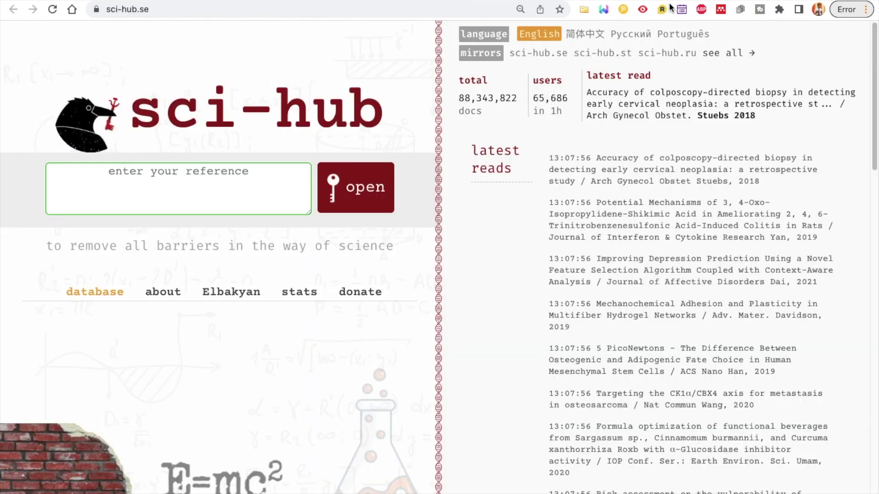
- Cycle from the sci-hub.se tab to the hkvisa.net mirror, then on to the science.org article
{"action": "key", "text": "ctrl+Tab"}
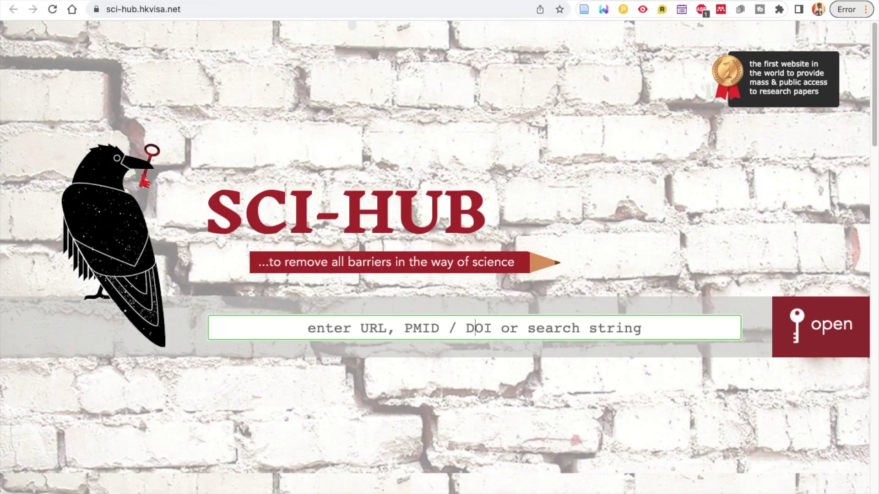
{"action": "key", "text": "ctrl+Tab"}
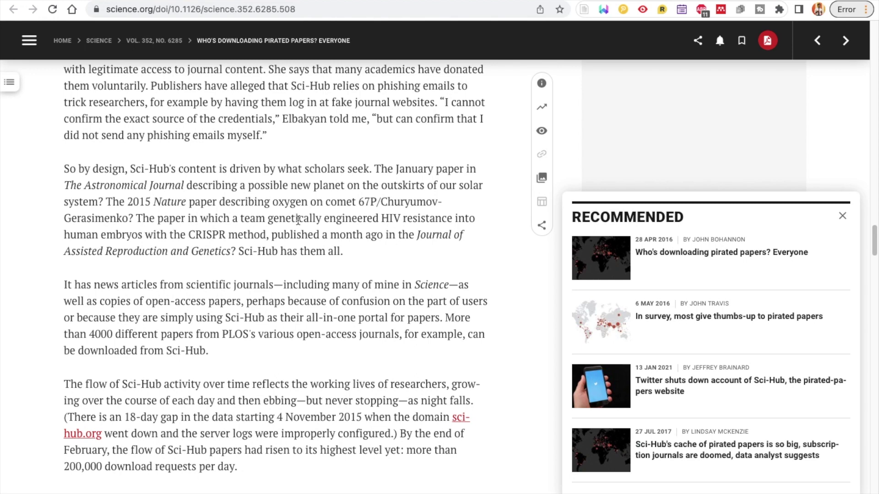
{"action": "scroll", "coordinate": [228, 268], "scroll_direction": "up", "scroll_amount": 3}
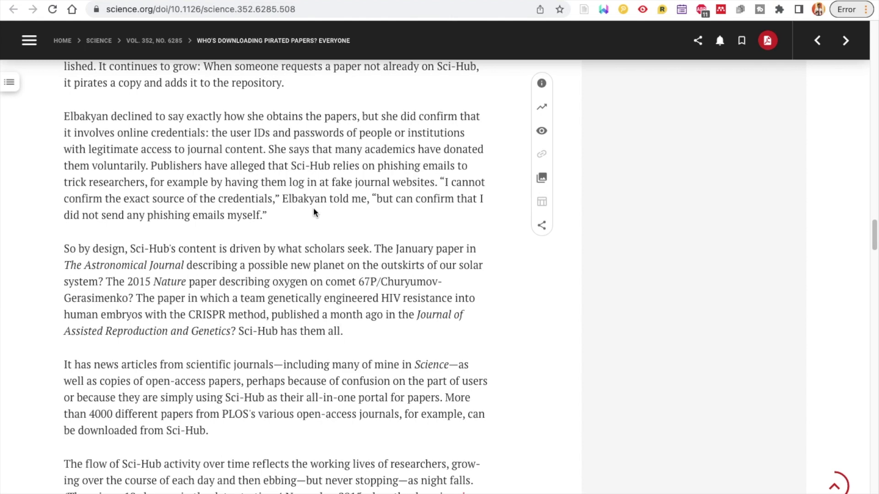
{"action": "scroll", "coordinate": [315, 213], "scroll_direction": "up", "scroll_amount": 4}
{"action": "scroll", "coordinate": [315, 213], "scroll_direction": "up", "scroll_amount": 4}
{"action": "scroll", "coordinate": [315, 213], "scroll_direction": "up", "scroll_amount": 3}
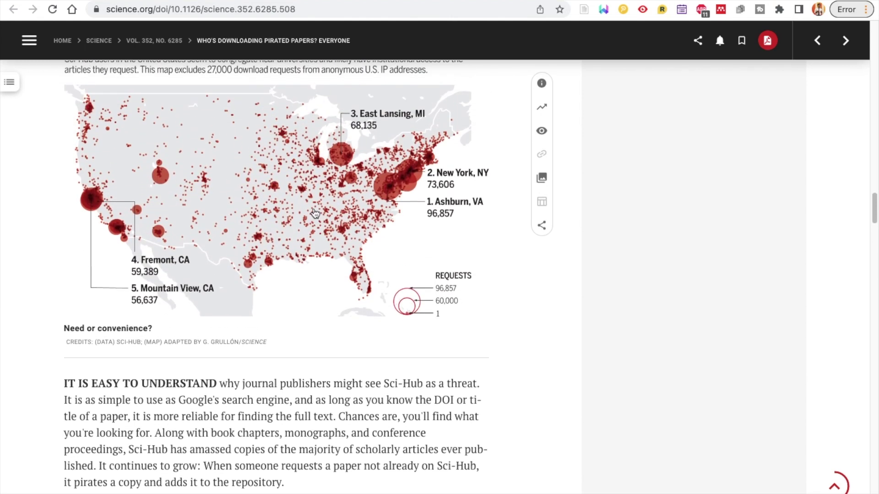
{"action": "scroll", "coordinate": [314, 213], "scroll_direction": "up", "scroll_amount": 3}
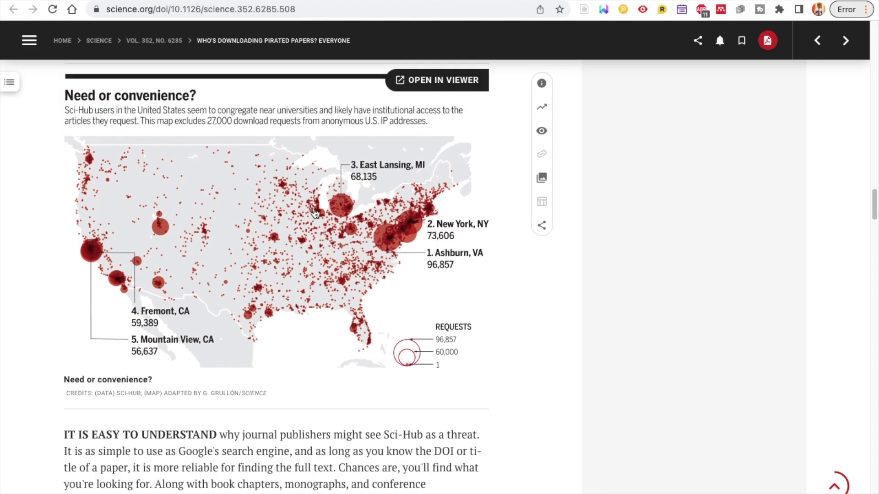
{"action": "scroll", "coordinate": [315, 214], "scroll_direction": "up", "scroll_amount": 3}
{"action": "scroll", "coordinate": [314, 213], "scroll_direction": "up", "scroll_amount": 4}
{"action": "scroll", "coordinate": [314, 212], "scroll_direction": "up", "scroll_amount": 4}
{"action": "scroll", "coordinate": [315, 213], "scroll_direction": "up", "scroll_amount": 4}
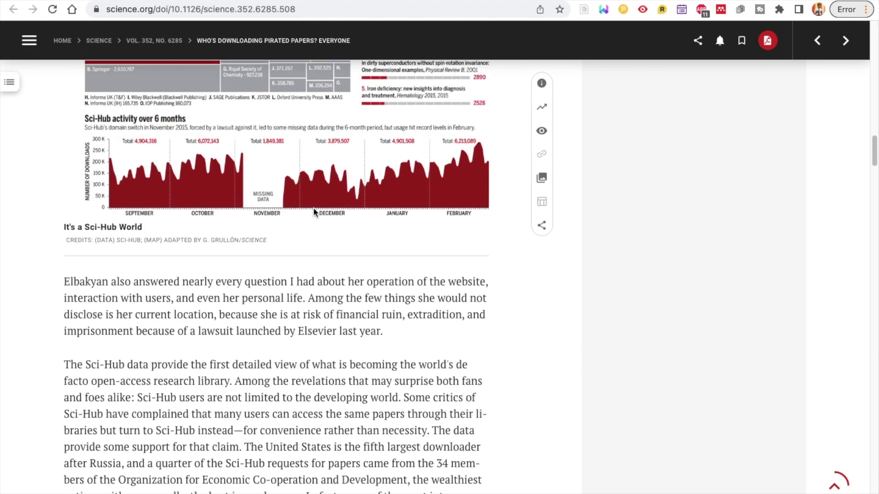
{"action": "scroll", "coordinate": [315, 213], "scroll_direction": "up", "scroll_amount": 3}
{"action": "scroll", "coordinate": [315, 213], "scroll_direction": "up", "scroll_amount": 4}
{"action": "scroll", "coordinate": [315, 213], "scroll_direction": "up", "scroll_amount": 2}
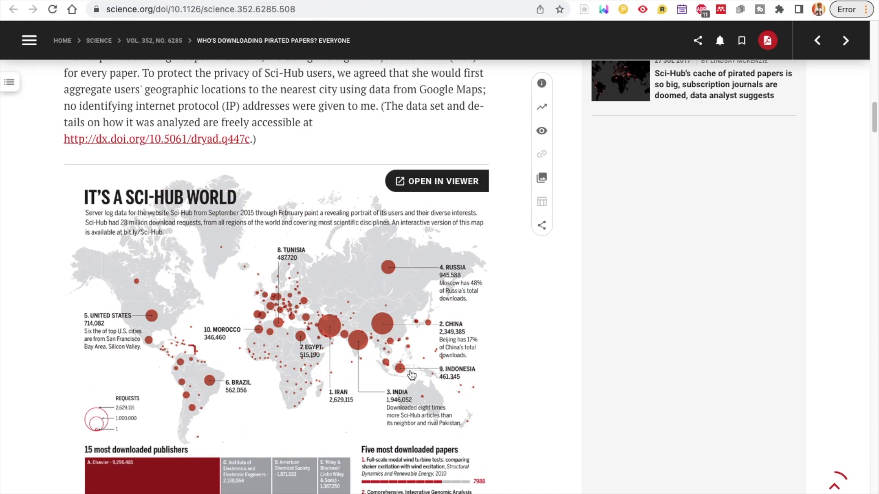
{"action": "scroll", "coordinate": [416, 374], "scroll_direction": "up", "scroll_amount": 5}
{"action": "scroll", "coordinate": [416, 375], "scroll_direction": "up", "scroll_amount": 5}
{"action": "scroll", "coordinate": [420, 371], "scroll_direction": "up", "scroll_amount": 3}
{"action": "scroll", "coordinate": [419, 370], "scroll_direction": "down", "scroll_amount": 3}
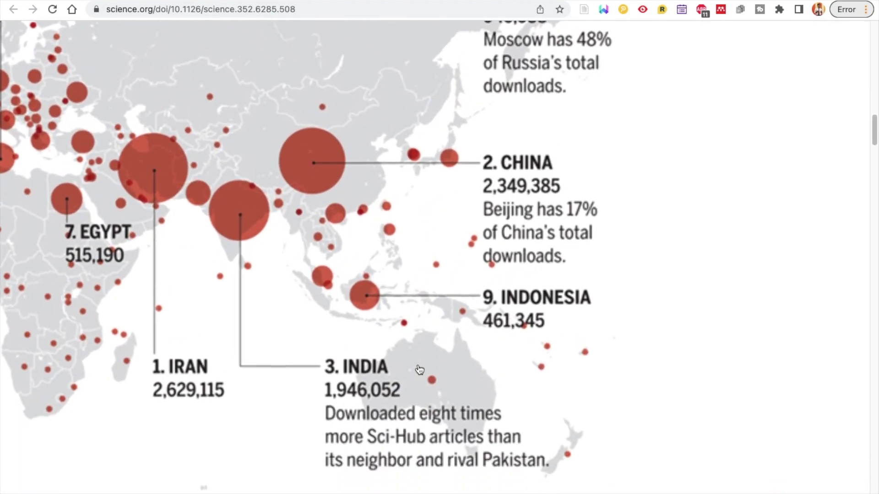
{"action": "scroll", "coordinate": [508, 323], "scroll_direction": "down", "scroll_amount": 2}
{"action": "scroll", "coordinate": [400, 328], "scroll_direction": "left", "scroll_amount": 3}
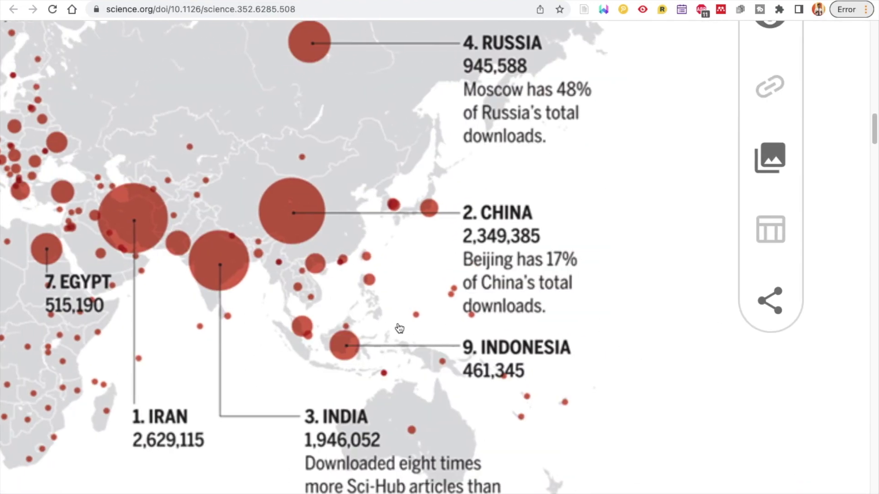
{"action": "scroll", "coordinate": [399, 328], "scroll_direction": "left", "scroll_amount": 3}
{"action": "scroll", "coordinate": [400, 328], "scroll_direction": "left", "scroll_amount": 3}
{"action": "scroll", "coordinate": [400, 343], "scroll_direction": "left", "scroll_amount": 2}
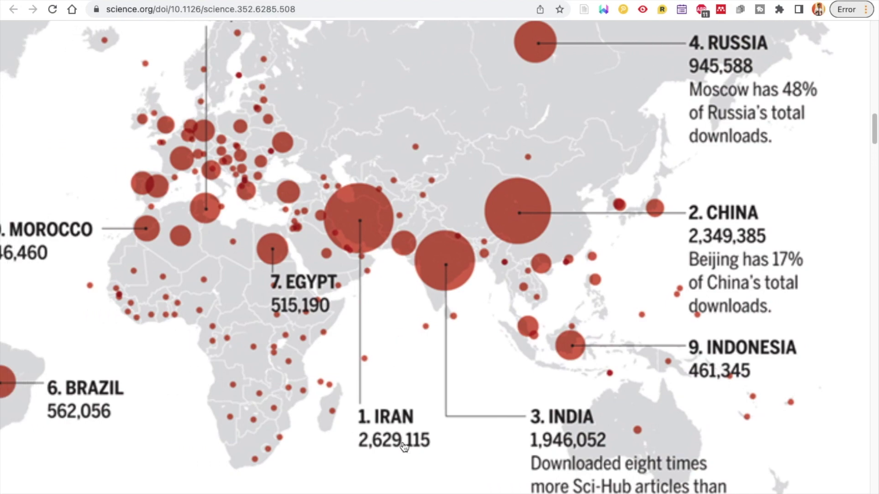
- Reset the Science article to normal zoom and highlight 'more than 200,000 download requests per day.'
{"action": "key", "text": "ctrl+minus"}
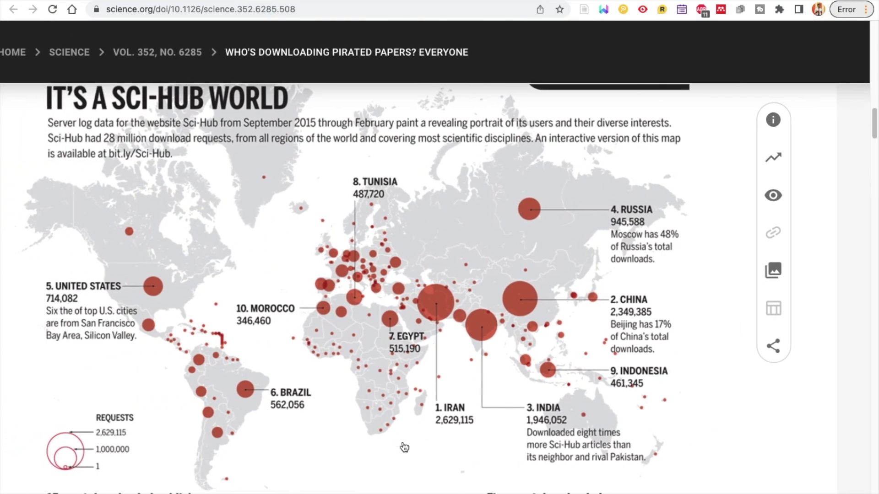
{"action": "key", "text": "ctrl+minus"}
{"action": "scroll", "coordinate": [404, 448], "scroll_direction": "down", "scroll_amount": 2}
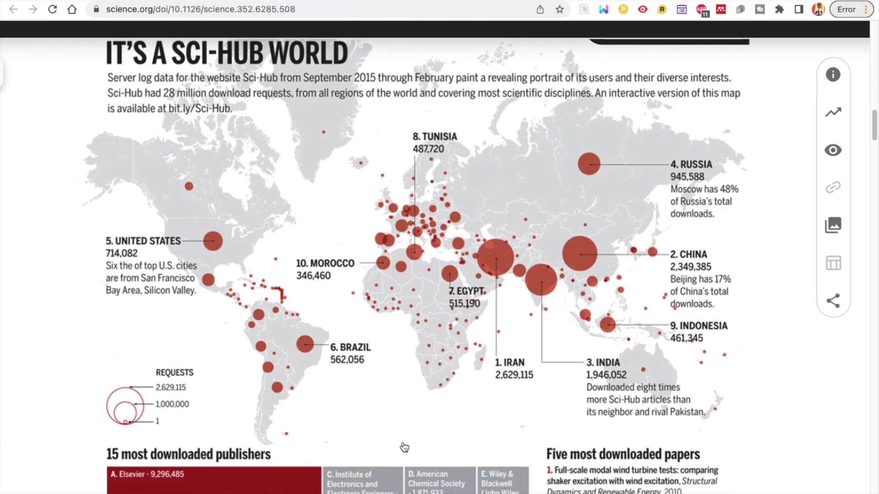
{"action": "scroll", "coordinate": [403, 449], "scroll_direction": "down", "scroll_amount": 1}
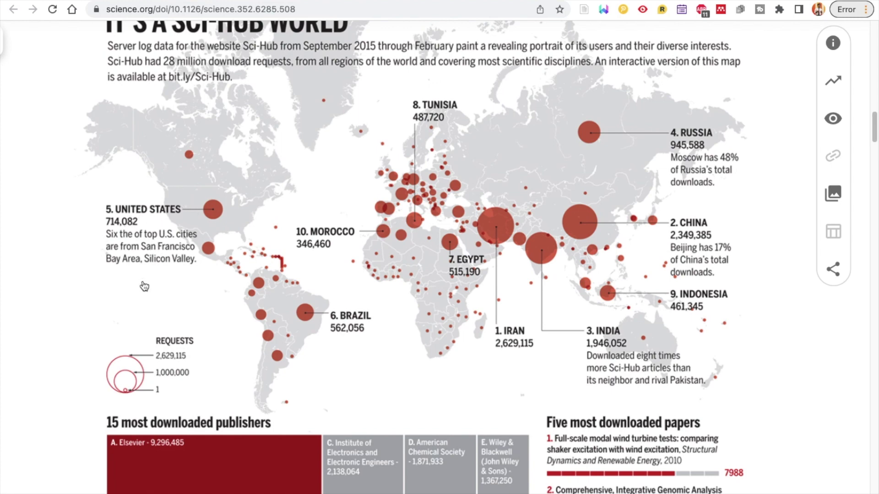
{"action": "scroll", "coordinate": [189, 304], "scroll_direction": "down", "scroll_amount": 2}
{"action": "scroll", "coordinate": [189, 304], "scroll_direction": "up", "scroll_amount": 1}
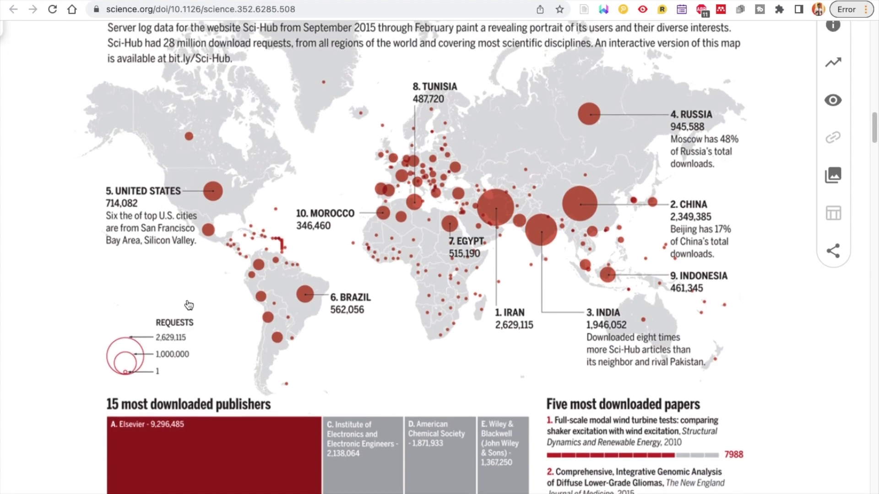
{"action": "scroll", "coordinate": [190, 304], "scroll_direction": "up", "scroll_amount": 2}
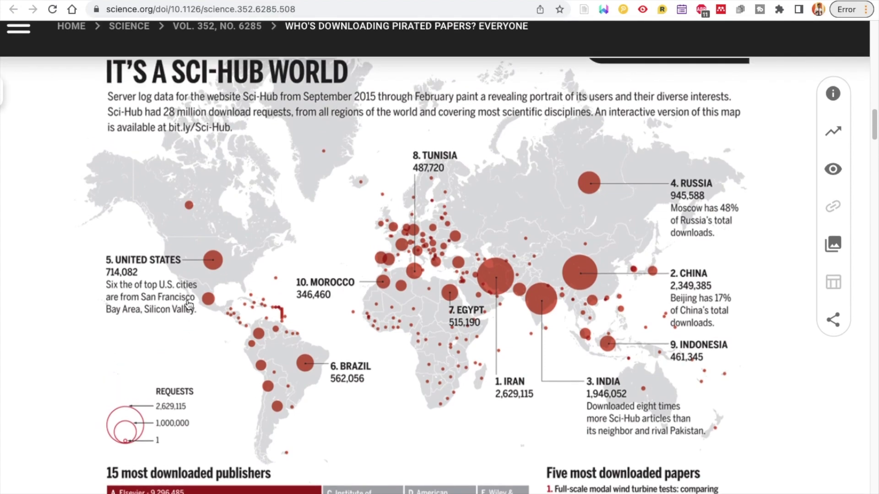
{"action": "scroll", "coordinate": [189, 304], "scroll_direction": "up", "scroll_amount": 2}
{"action": "scroll", "coordinate": [189, 304], "scroll_direction": "down", "scroll_amount": 3}
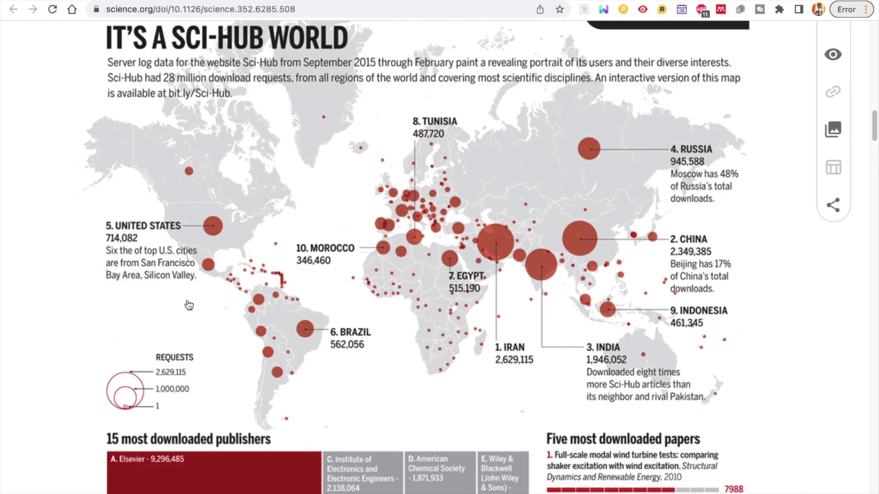
{"action": "scroll", "coordinate": [189, 305], "scroll_direction": "down", "scroll_amount": 3}
{"action": "scroll", "coordinate": [189, 300], "scroll_direction": "down", "scroll_amount": 3}
{"action": "scroll", "coordinate": [188, 300], "scroll_direction": "down", "scroll_amount": 1}
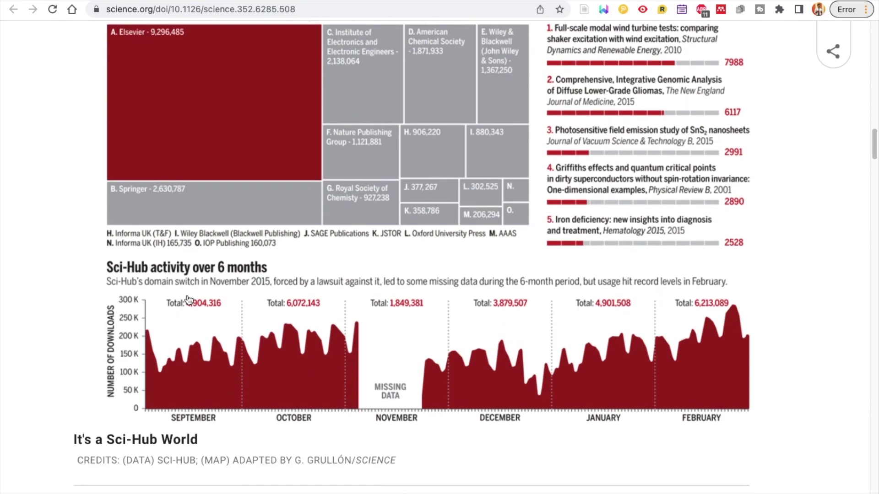
{"action": "scroll", "coordinate": [187, 299], "scroll_direction": "down", "scroll_amount": 3}
{"action": "scroll", "coordinate": [187, 294], "scroll_direction": "down", "scroll_amount": 2}
{"action": "scroll", "coordinate": [187, 294], "scroll_direction": "down", "scroll_amount": 1}
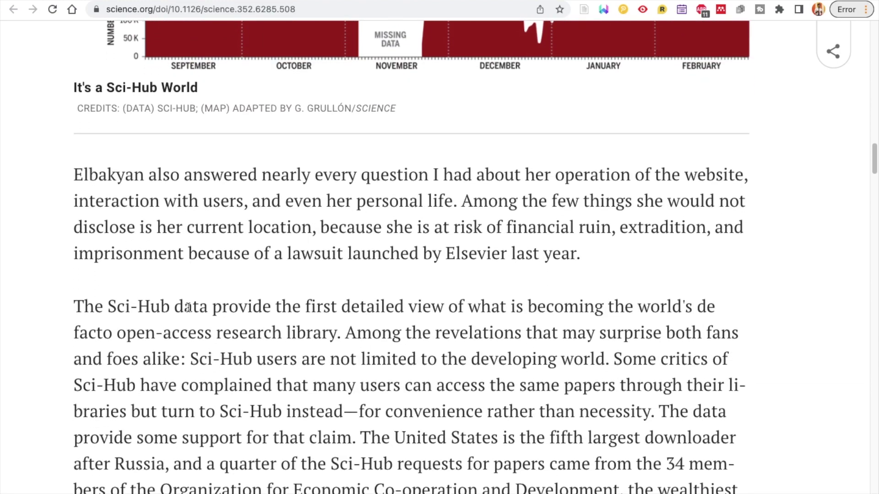
{"action": "scroll", "coordinate": [178, 339], "scroll_direction": "down", "scroll_amount": 4}
{"action": "scroll", "coordinate": [178, 338], "scroll_direction": "down", "scroll_amount": 4}
{"action": "scroll", "coordinate": [178, 338], "scroll_direction": "down", "scroll_amount": 1}
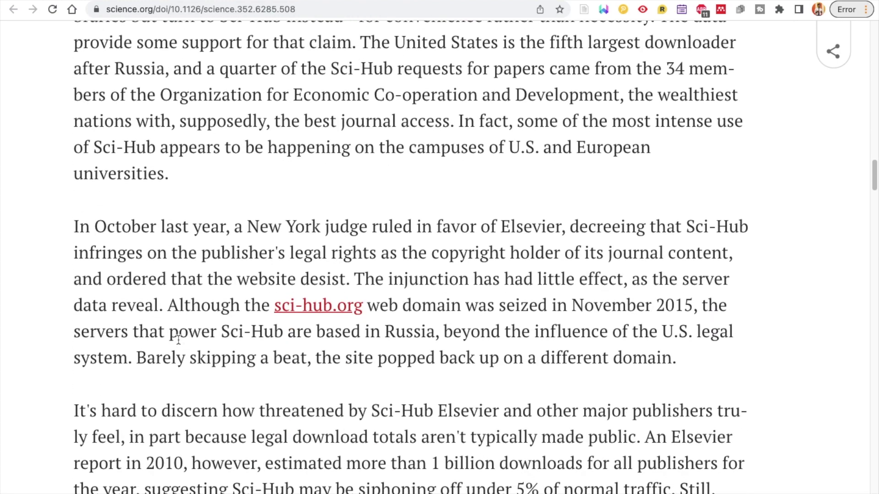
{"action": "scroll", "coordinate": [178, 338], "scroll_direction": "down", "scroll_amount": 2}
{"action": "scroll", "coordinate": [178, 338], "scroll_direction": "down", "scroll_amount": 1}
{"action": "scroll", "coordinate": [178, 339], "scroll_direction": "down", "scroll_amount": 5}
{"action": "scroll", "coordinate": [178, 338], "scroll_direction": "up", "scroll_amount": 12}
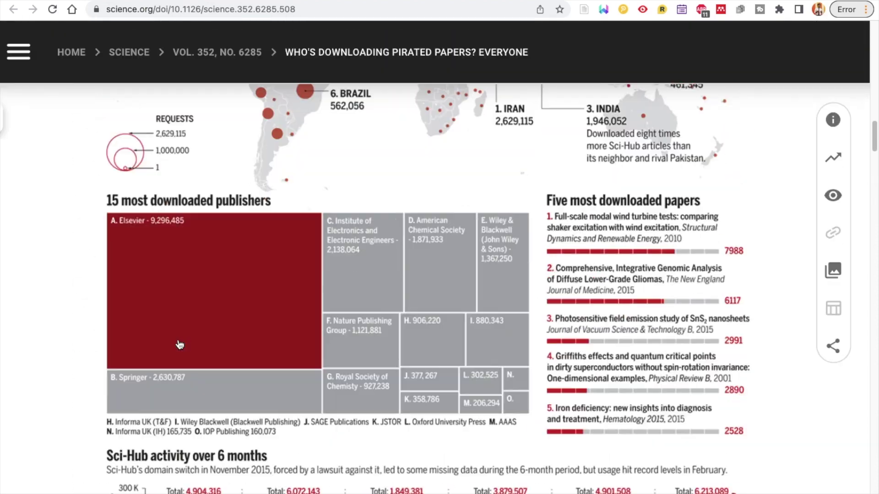
{"action": "scroll", "coordinate": [178, 339], "scroll_direction": "up", "scroll_amount": 10}
{"action": "key", "text": "ctrl+0"}
{"action": "scroll", "coordinate": [178, 338], "scroll_direction": "up", "scroll_amount": 5}
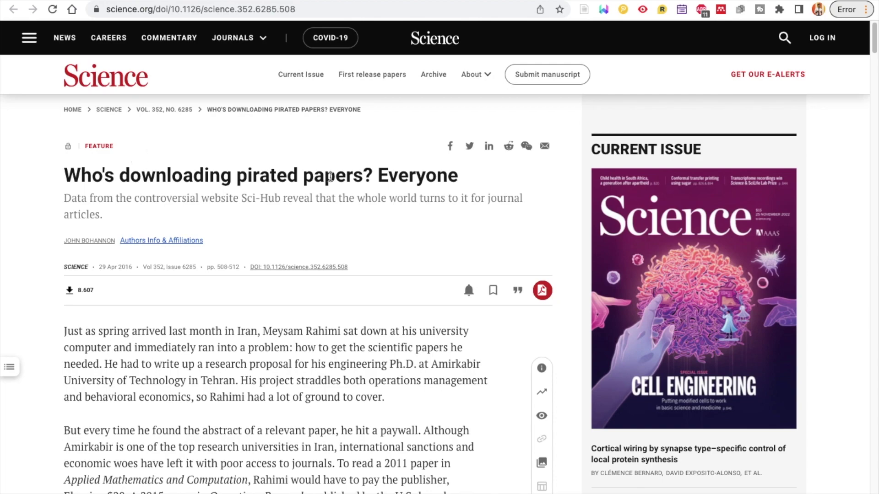
{"action": "scroll", "coordinate": [331, 177], "scroll_direction": "down", "scroll_amount": 5}
{"action": "scroll", "coordinate": [332, 178], "scroll_direction": "down", "scroll_amount": 5}
{"action": "scroll", "coordinate": [331, 177], "scroll_direction": "down", "scroll_amount": 3}
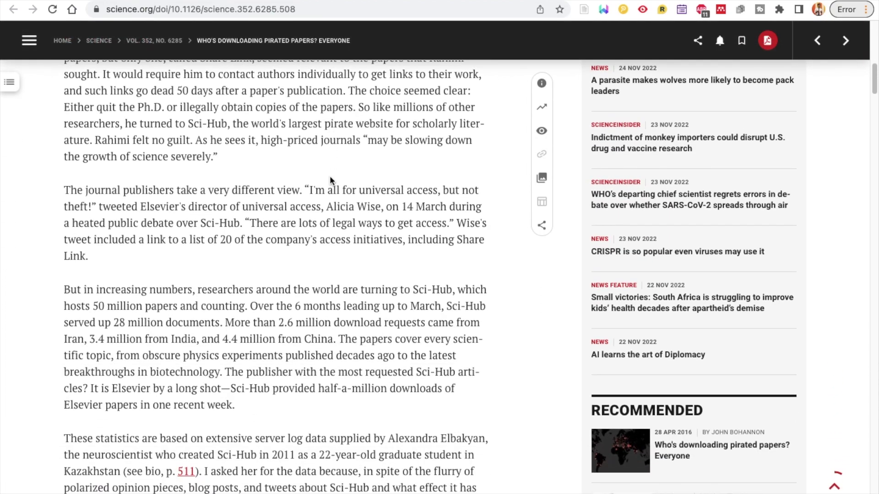
{"action": "scroll", "coordinate": [331, 177], "scroll_direction": "down", "scroll_amount": 1}
{"action": "scroll", "coordinate": [331, 177], "scroll_direction": "down", "scroll_amount": 2}
{"action": "scroll", "coordinate": [332, 177], "scroll_direction": "down", "scroll_amount": 5}
{"action": "scroll", "coordinate": [331, 177], "scroll_direction": "down", "scroll_amount": 3}
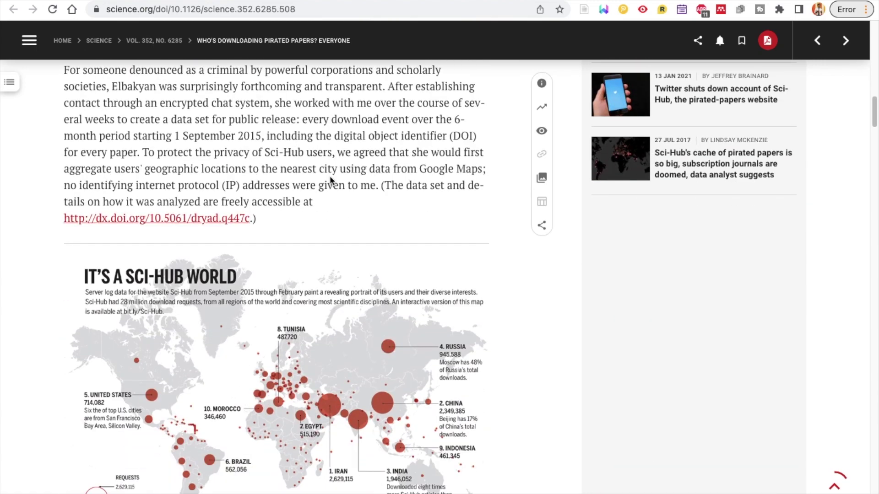
{"action": "scroll", "coordinate": [331, 177], "scroll_direction": "down", "scroll_amount": 5}
{"action": "scroll", "coordinate": [331, 182], "scroll_direction": "down", "scroll_amount": 5}
{"action": "scroll", "coordinate": [332, 182], "scroll_direction": "down", "scroll_amount": 4}
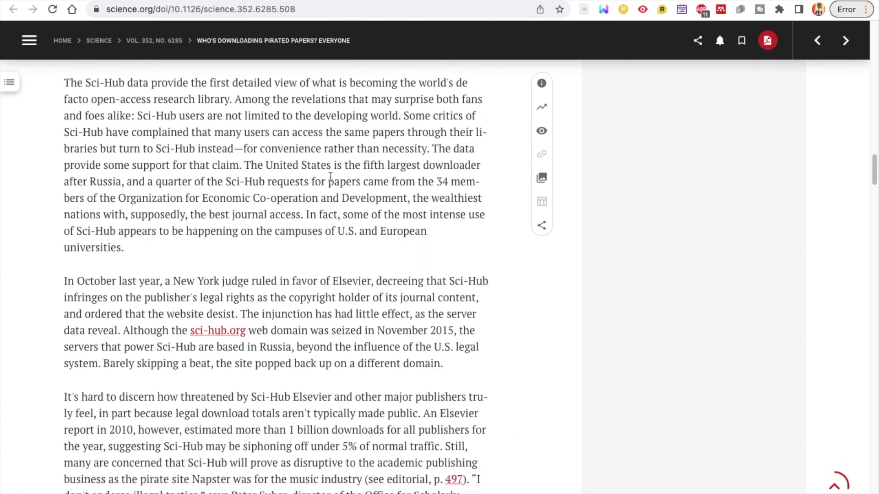
{"action": "scroll", "coordinate": [331, 181], "scroll_direction": "down", "scroll_amount": 3}
{"action": "scroll", "coordinate": [331, 178], "scroll_direction": "down", "scroll_amount": 5}
{"action": "scroll", "coordinate": [331, 178], "scroll_direction": "down", "scroll_amount": 5}
{"action": "scroll", "coordinate": [331, 177], "scroll_direction": "down", "scroll_amount": 3}
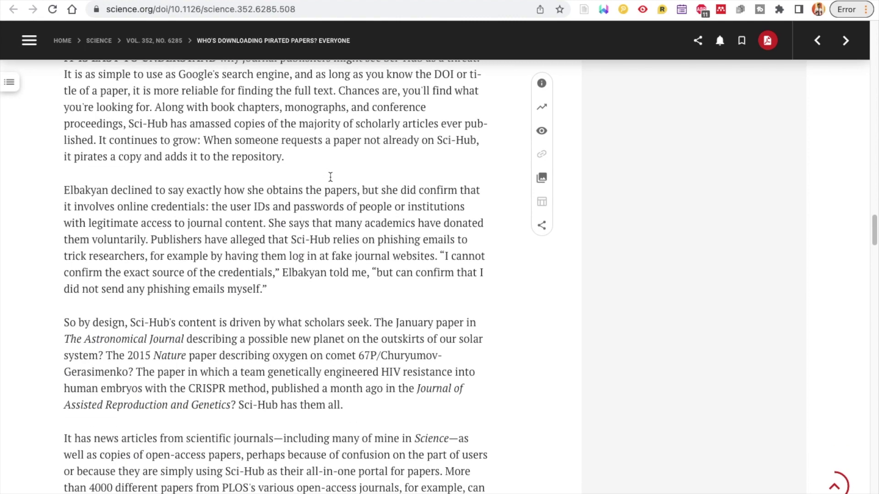
{"action": "scroll", "coordinate": [331, 177], "scroll_direction": "down", "scroll_amount": 2}
{"action": "scroll", "coordinate": [331, 179], "scroll_direction": "down", "scroll_amount": 5}
{"action": "scroll", "coordinate": [331, 179], "scroll_direction": "down", "scroll_amount": 2}
{"action": "scroll", "coordinate": [330, 179], "scroll_direction": "down", "scroll_amount": 1}
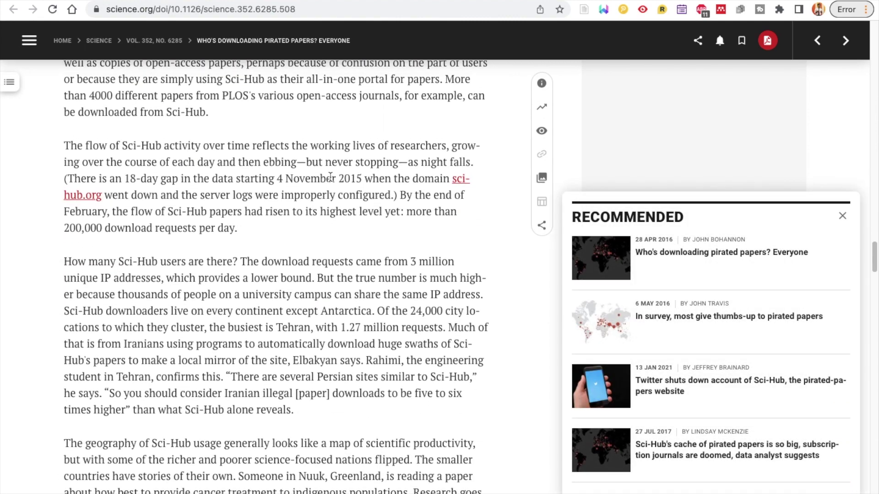
{"action": "scroll", "coordinate": [372, 213], "scroll_direction": "up", "scroll_amount": 5}
{"action": "scroll", "coordinate": [372, 213], "scroll_direction": "up", "scroll_amount": 3}
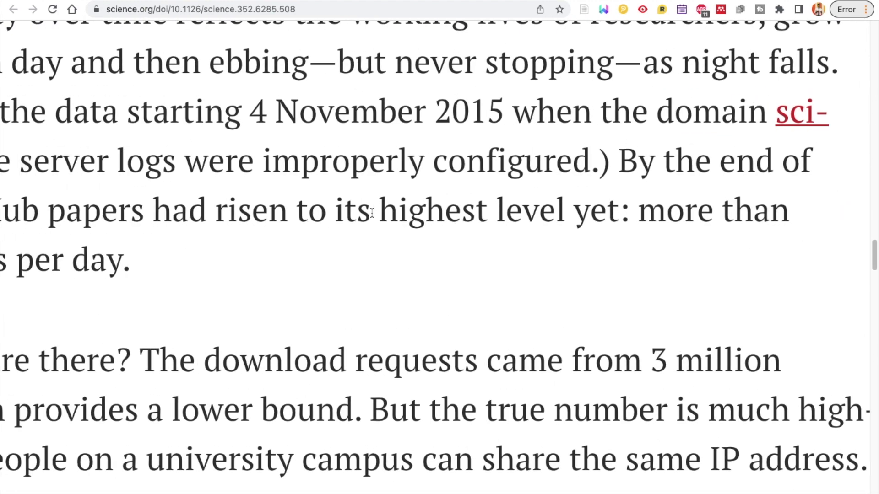
{"action": "scroll", "coordinate": [371, 213], "scroll_direction": "up", "scroll_amount": 3}
{"action": "scroll", "coordinate": [372, 214], "scroll_direction": "down", "scroll_amount": 5}
{"action": "scroll", "coordinate": [372, 212], "scroll_direction": "up", "scroll_amount": 2}
{"action": "scroll", "coordinate": [371, 213], "scroll_direction": "up", "scroll_amount": 2}
{"action": "scroll", "coordinate": [371, 213], "scroll_direction": "up", "scroll_amount": 2}
{"action": "scroll", "coordinate": [372, 213], "scroll_direction": "down", "scroll_amount": 3}
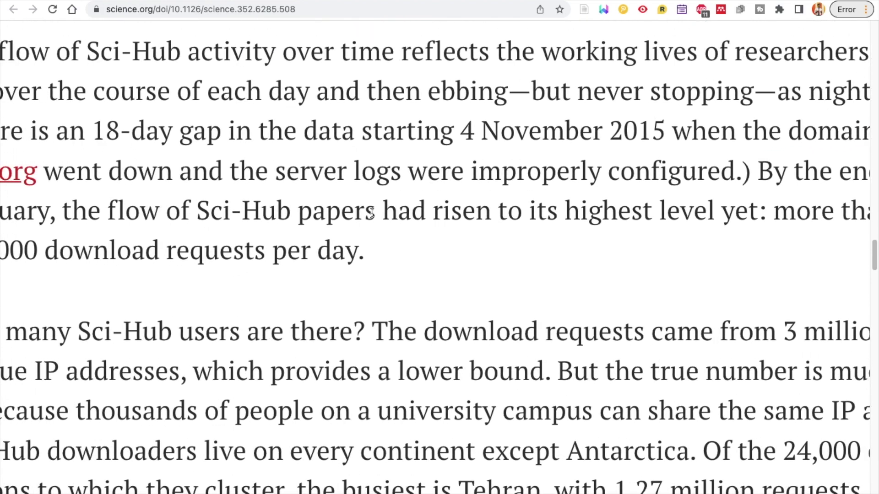
{"action": "scroll", "coordinate": [371, 213], "scroll_direction": "down", "scroll_amount": 3}
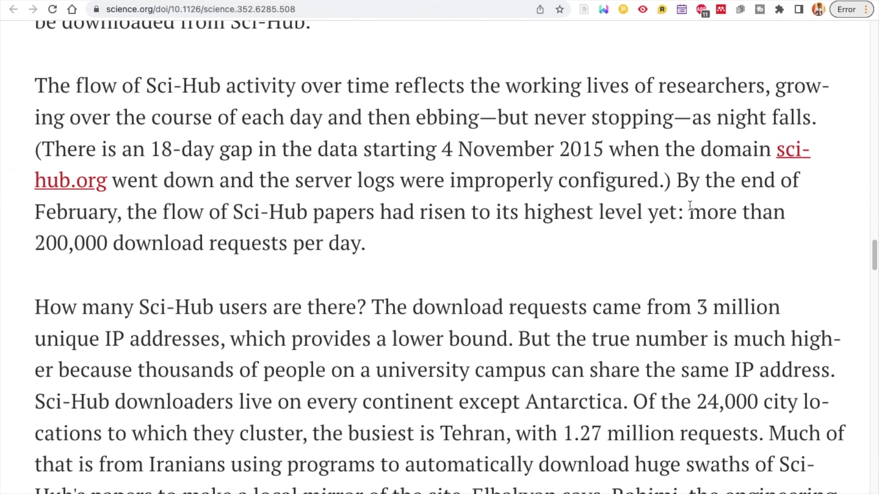
{"action": "left_click_drag", "start_coordinate": [690, 211], "coordinate": [713, 247]}
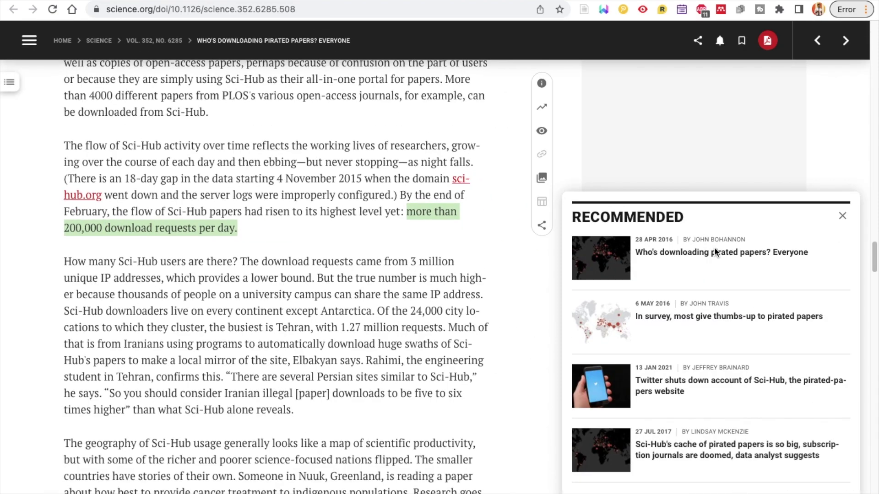
{"action": "scroll", "coordinate": [714, 252], "scroll_direction": "down", "scroll_amount": 5}
{"action": "scroll", "coordinate": [715, 252], "scroll_direction": "down", "scroll_amount": 5}
{"action": "scroll", "coordinate": [714, 252], "scroll_direction": "down", "scroll_amount": 1}
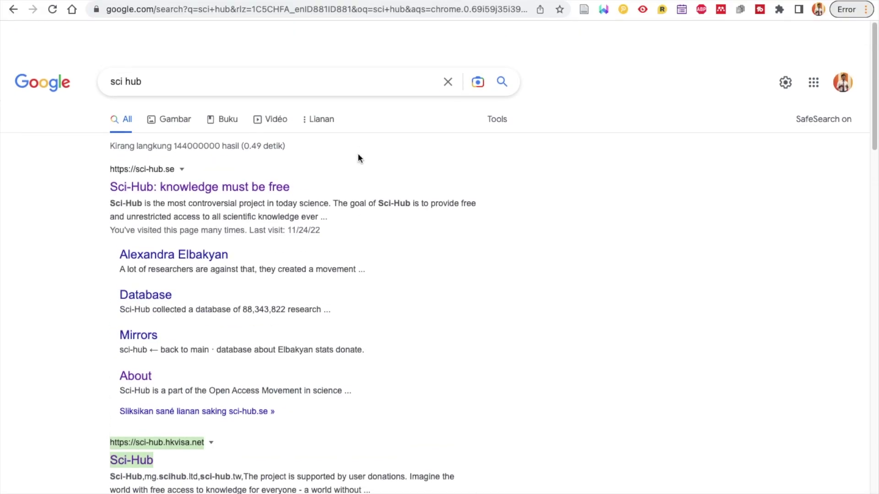
- Replace the Google query with 'Digital Broadcasting' and bring up link options on the ScienceDirect Topics result
{"action": "left_click", "coordinate": [219, 50]}
{"action": "key", "text": "ctrl+a"}
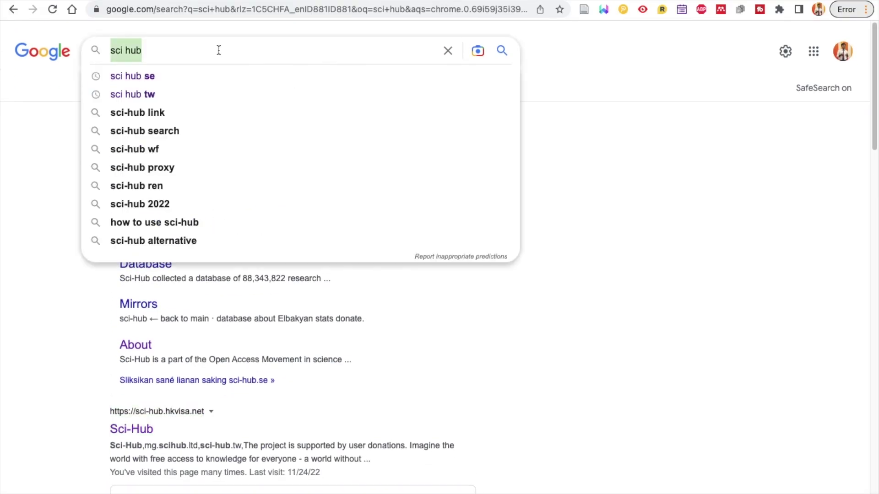
{"action": "key", "text": "BackSpace"}
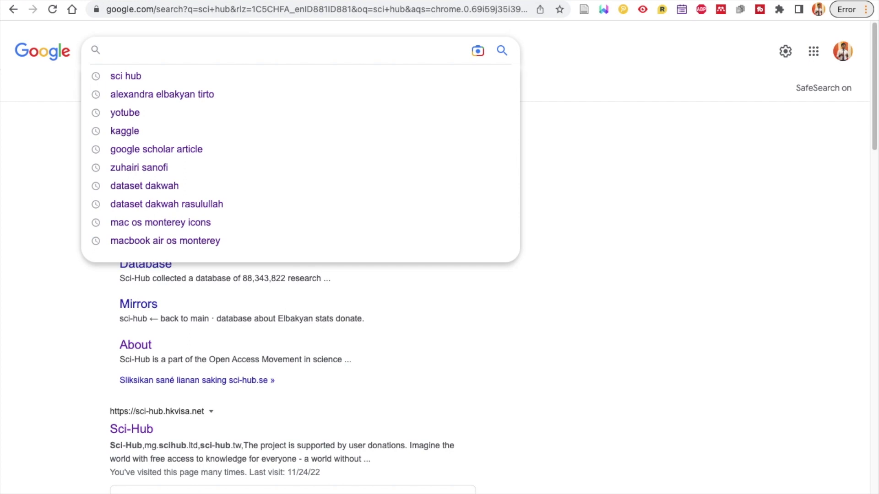
{"action": "type", "text": "Digital "}
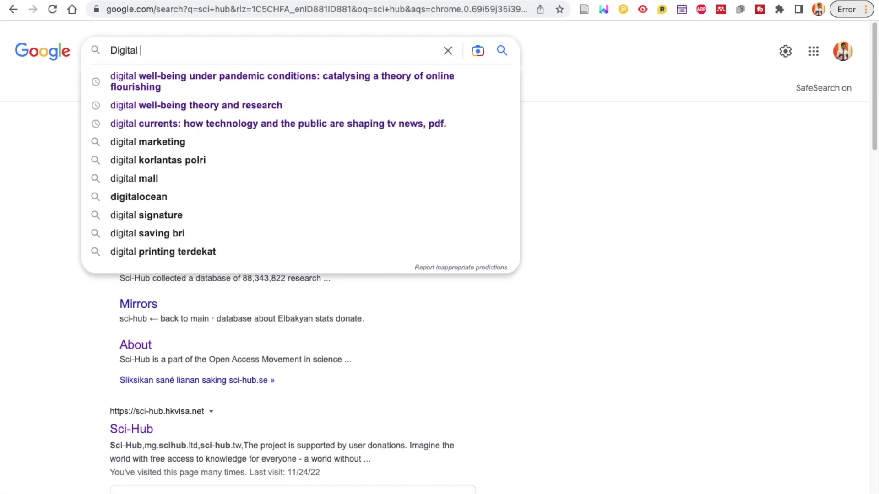
{"action": "type", "text": "Broadcasti"}
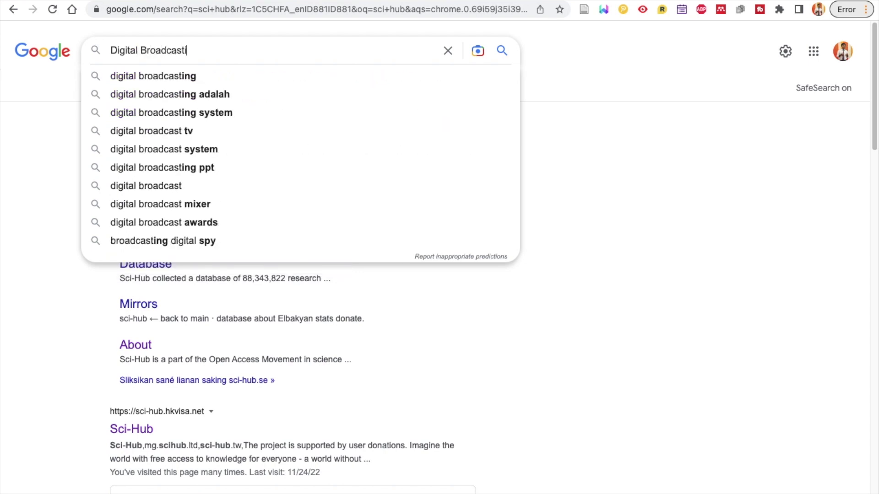
{"action": "type", "text": "ng"}
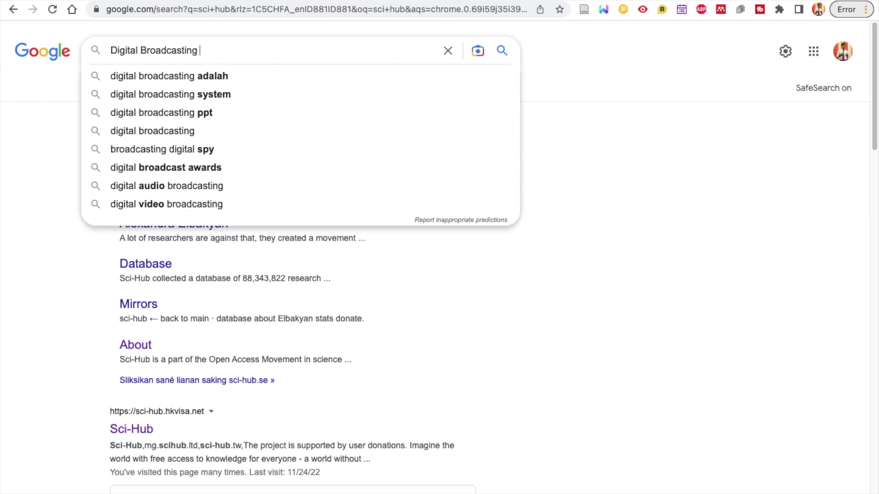
{"action": "key", "text": "Return"}
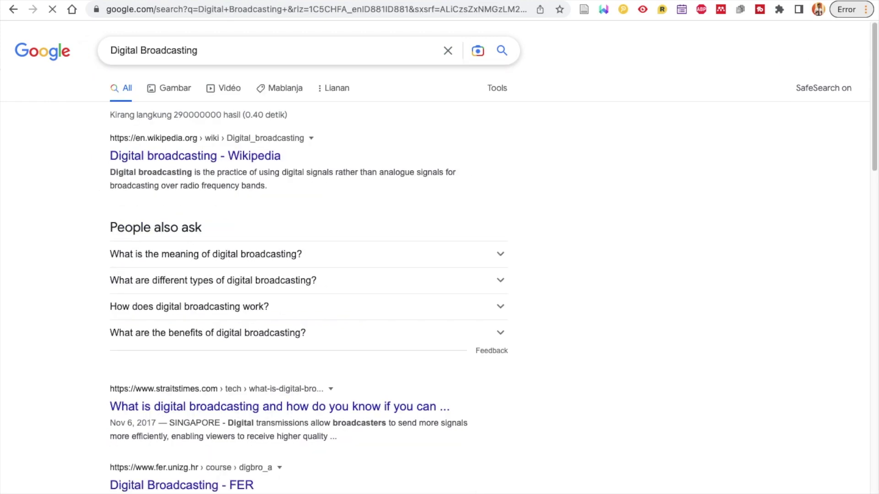
{"action": "scroll", "coordinate": [406, 271], "scroll_direction": "down", "scroll_amount": 3}
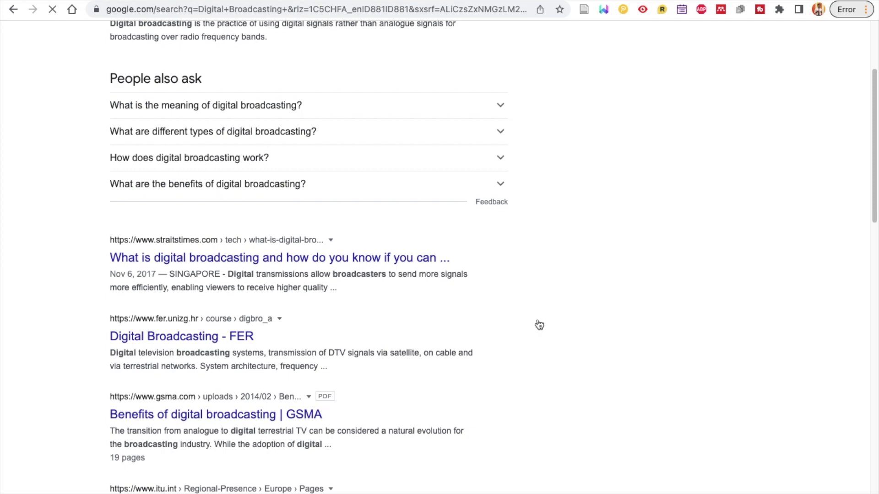
{"action": "scroll", "coordinate": [537, 318], "scroll_direction": "down", "scroll_amount": 2}
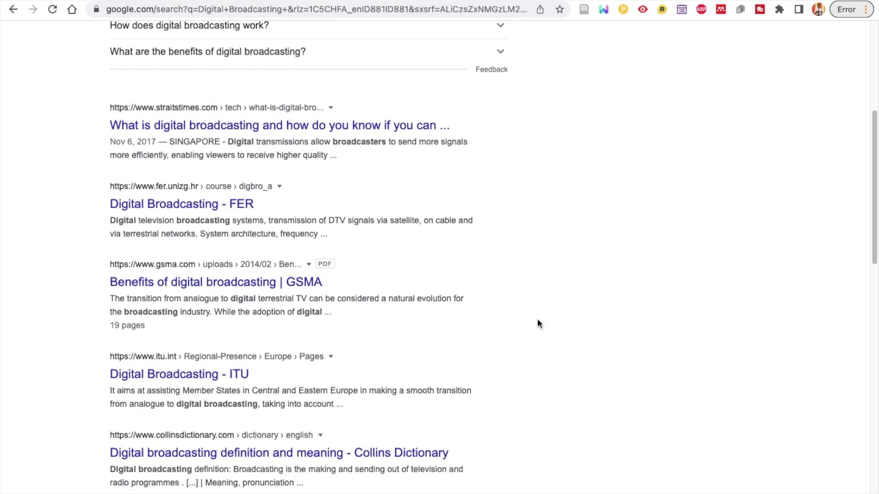
{"action": "scroll", "coordinate": [537, 318], "scroll_direction": "down", "scroll_amount": 1}
{"action": "scroll", "coordinate": [537, 318], "scroll_direction": "down", "scroll_amount": 1}
{"action": "scroll", "coordinate": [537, 317], "scroll_direction": "down", "scroll_amount": 1}
{"action": "scroll", "coordinate": [537, 318], "scroll_direction": "down", "scroll_amount": 1}
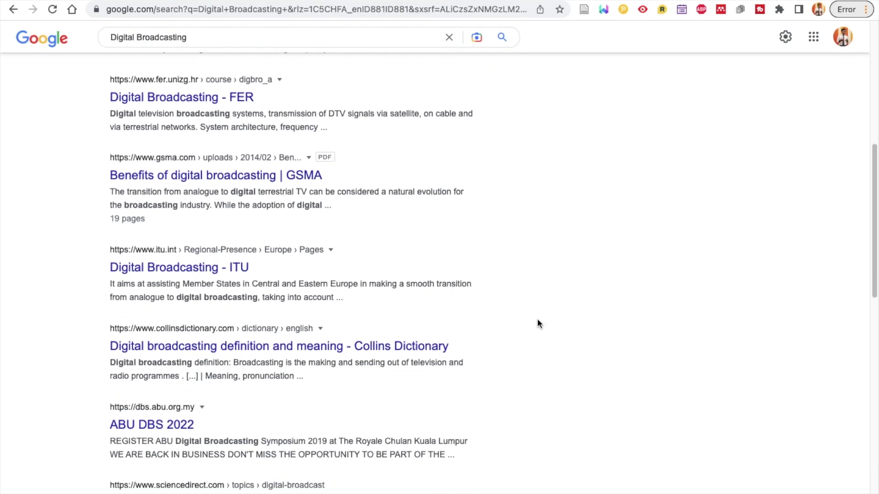
{"action": "scroll", "coordinate": [537, 318], "scroll_direction": "down", "scroll_amount": 1}
{"action": "scroll", "coordinate": [537, 318], "scroll_direction": "down", "scroll_amount": 1}
{"action": "scroll", "coordinate": [537, 318], "scroll_direction": "down", "scroll_amount": 1}
{"action": "scroll", "coordinate": [537, 318], "scroll_direction": "down", "scroll_amount": 1}
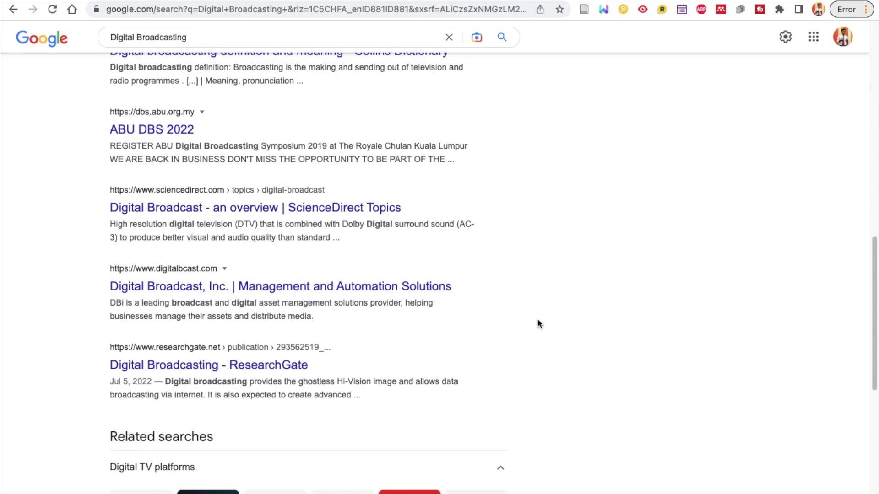
{"action": "right_click", "coordinate": [359, 208]}
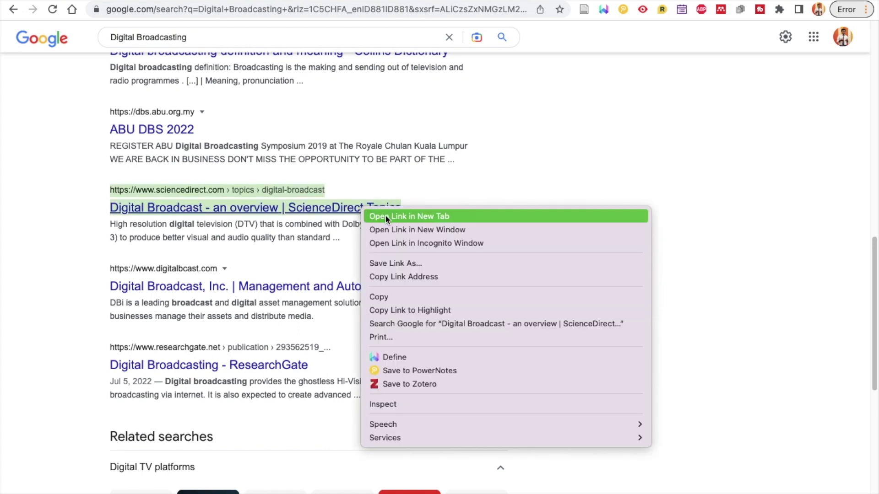
- Open the ScienceDirect digital broadcast topic page, then open its New Media chapter in another tab
{"action": "left_click", "coordinate": [410, 216]}
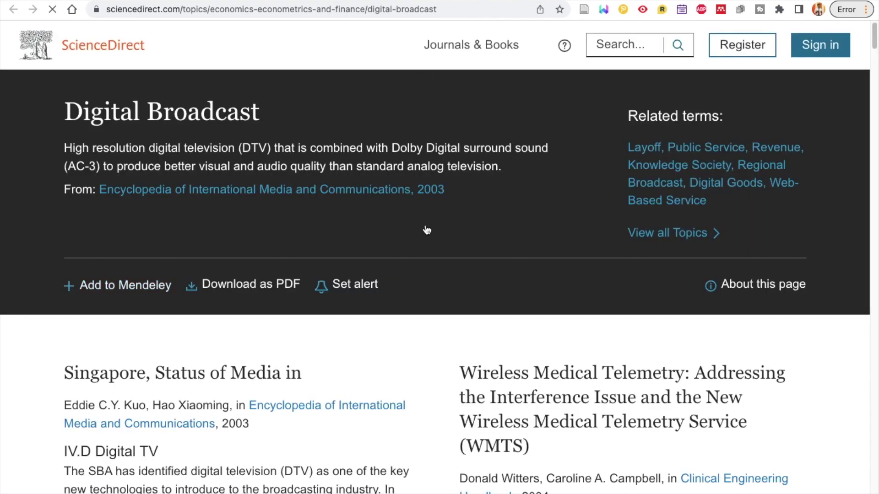
{"action": "scroll", "coordinate": [424, 228], "scroll_direction": "down", "scroll_amount": 3}
{"action": "scroll", "coordinate": [425, 228], "scroll_direction": "down", "scroll_amount": 3}
{"action": "scroll", "coordinate": [424, 228], "scroll_direction": "down", "scroll_amount": 2}
{"action": "scroll", "coordinate": [425, 228], "scroll_direction": "down", "scroll_amount": 3}
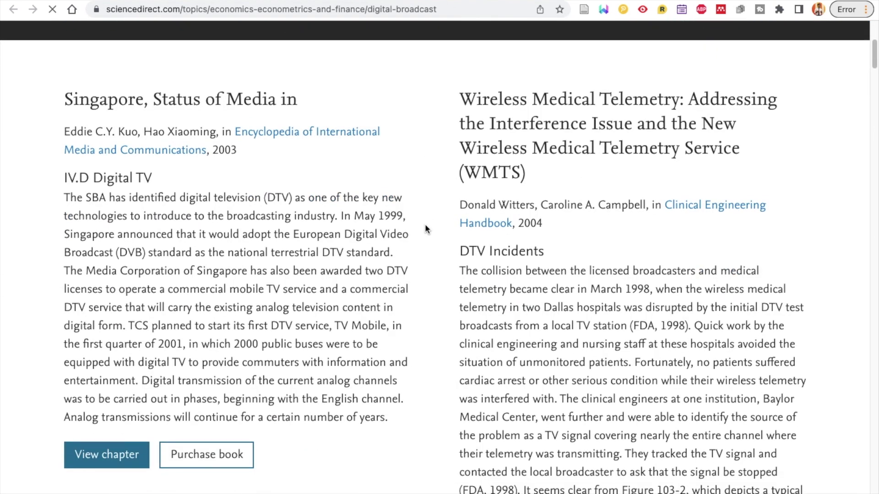
{"action": "scroll", "coordinate": [425, 229], "scroll_direction": "down", "scroll_amount": 2}
{"action": "scroll", "coordinate": [424, 228], "scroll_direction": "down", "scroll_amount": 2}
{"action": "scroll", "coordinate": [425, 228], "scroll_direction": "down", "scroll_amount": 2}
{"action": "scroll", "coordinate": [425, 228], "scroll_direction": "down", "scroll_amount": 2}
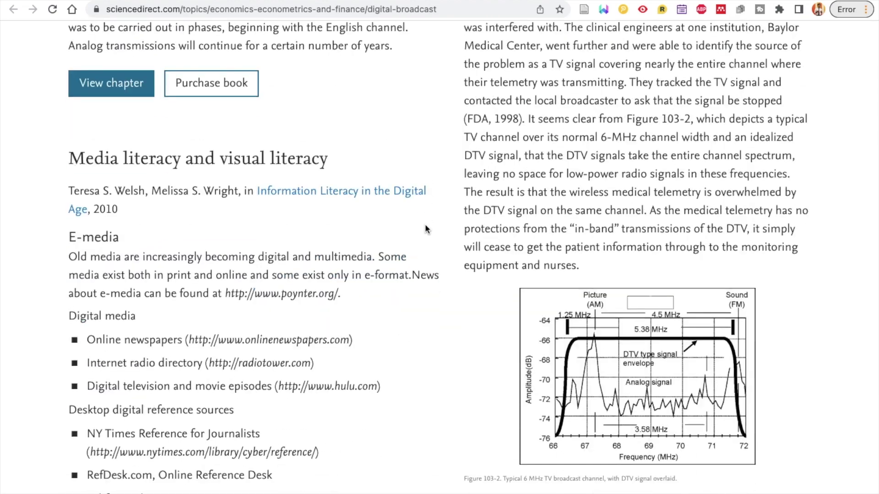
{"action": "scroll", "coordinate": [425, 228], "scroll_direction": "down", "scroll_amount": 2}
{"action": "scroll", "coordinate": [425, 224], "scroll_direction": "down", "scroll_amount": 2}
{"action": "scroll", "coordinate": [425, 224], "scroll_direction": "down", "scroll_amount": 3}
{"action": "scroll", "coordinate": [425, 224], "scroll_direction": "down", "scroll_amount": 3}
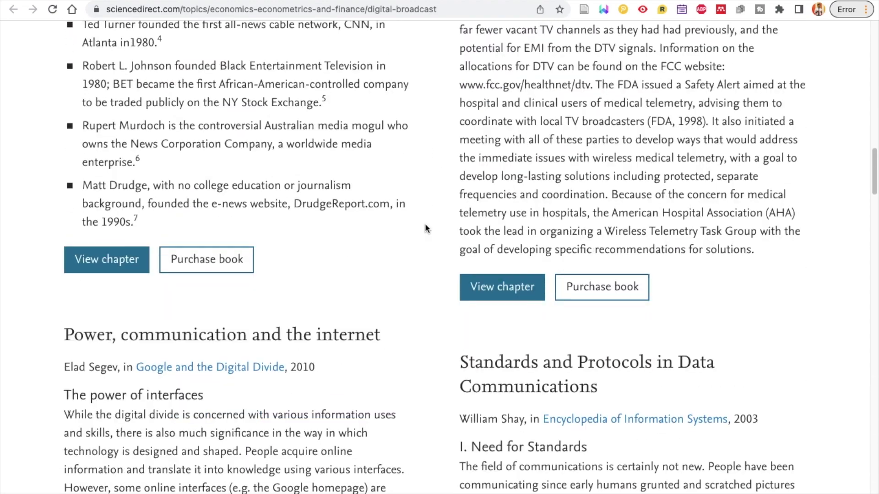
{"action": "scroll", "coordinate": [425, 224], "scroll_direction": "down", "scroll_amount": 1}
{"action": "scroll", "coordinate": [425, 228], "scroll_direction": "down", "scroll_amount": 2}
{"action": "scroll", "coordinate": [425, 227], "scroll_direction": "down", "scroll_amount": 2}
{"action": "scroll", "coordinate": [425, 229], "scroll_direction": "down", "scroll_amount": 3}
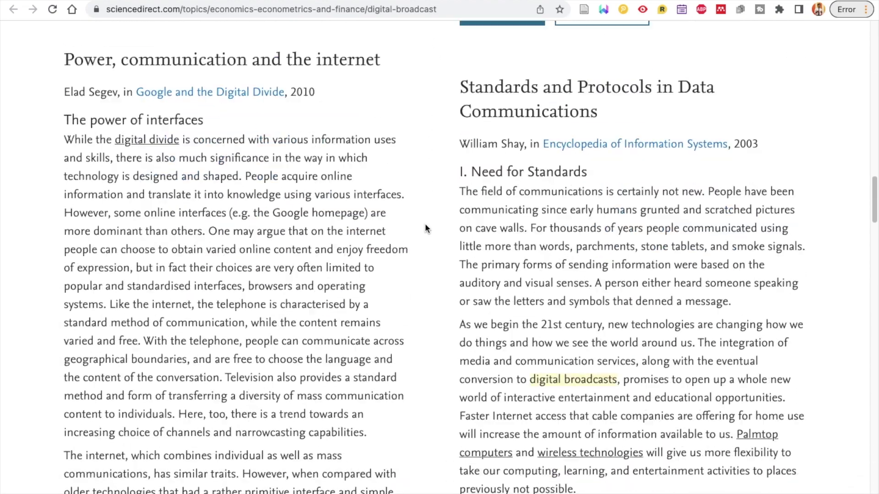
{"action": "scroll", "coordinate": [426, 228], "scroll_direction": "down", "scroll_amount": 4}
{"action": "scroll", "coordinate": [426, 224], "scroll_direction": "down", "scroll_amount": 3}
{"action": "scroll", "coordinate": [425, 223], "scroll_direction": "down", "scroll_amount": 2}
{"action": "scroll", "coordinate": [425, 224], "scroll_direction": "down", "scroll_amount": 3}
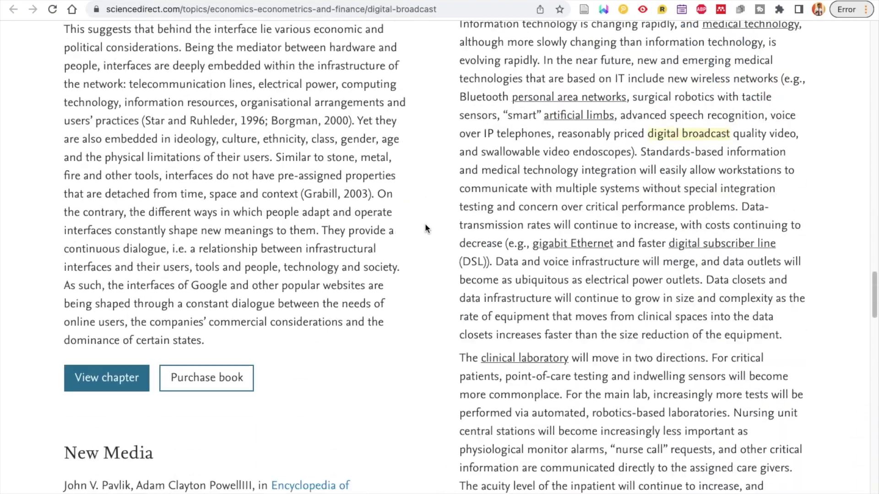
{"action": "scroll", "coordinate": [425, 223], "scroll_direction": "down", "scroll_amount": 2}
{"action": "scroll", "coordinate": [426, 223], "scroll_direction": "down", "scroll_amount": 3}
{"action": "scroll", "coordinate": [425, 223], "scroll_direction": "down", "scroll_amount": 2}
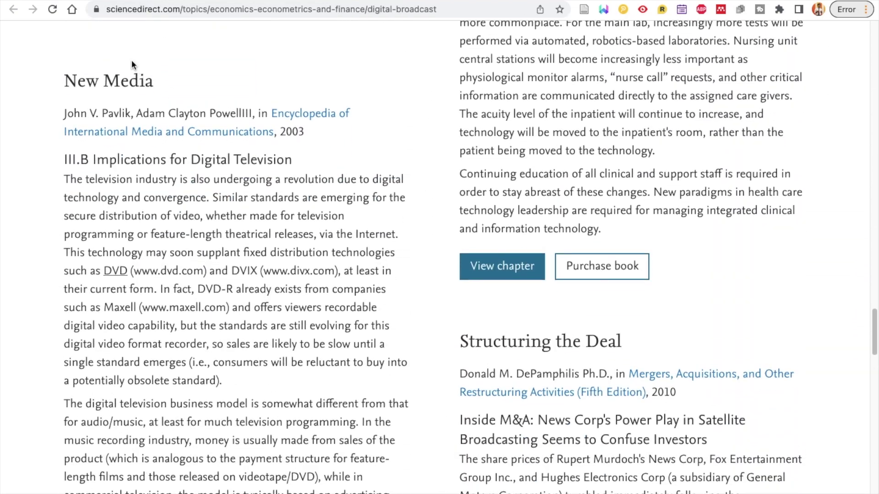
{"action": "triple_click", "coordinate": [142, 84]}
{"action": "right_click", "coordinate": [142, 85]}
{"action": "left_click", "coordinate": [167, 92]}
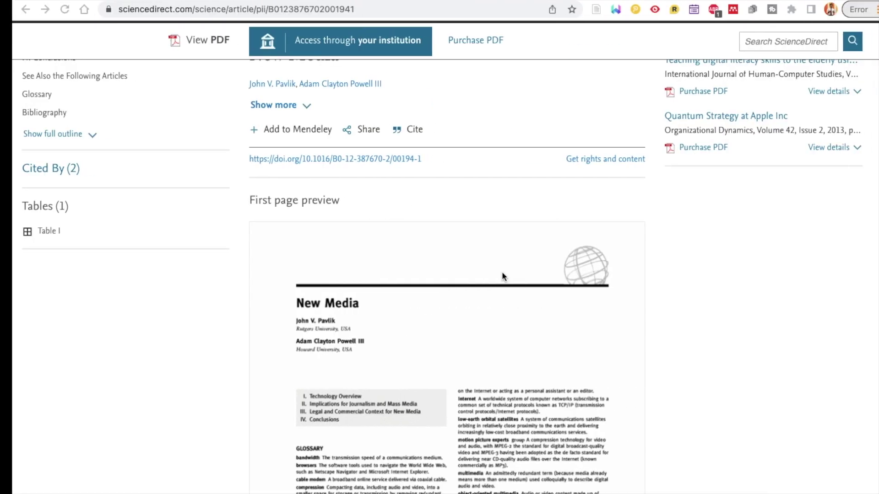
{"action": "scroll", "coordinate": [502, 277], "scroll_direction": "down", "scroll_amount": 2}
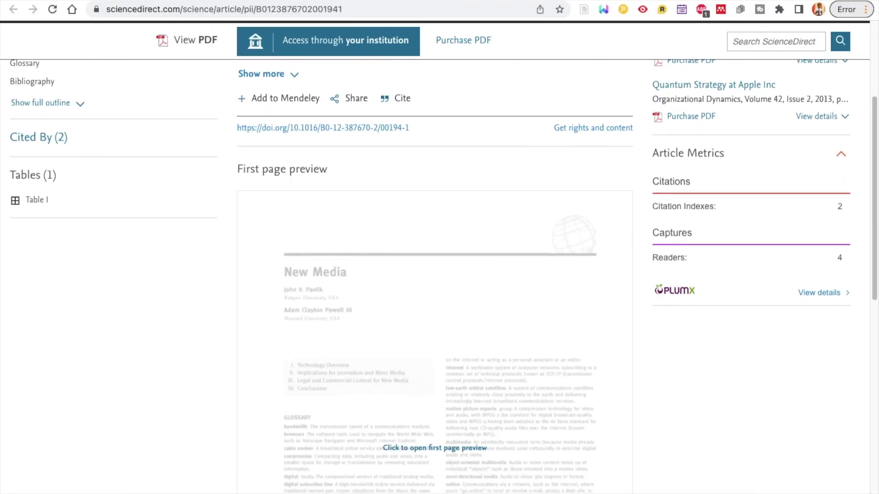
{"action": "scroll", "coordinate": [384, 358], "scroll_direction": "down", "scroll_amount": 3}
{"action": "scroll", "coordinate": [385, 358], "scroll_direction": "down", "scroll_amount": 2}
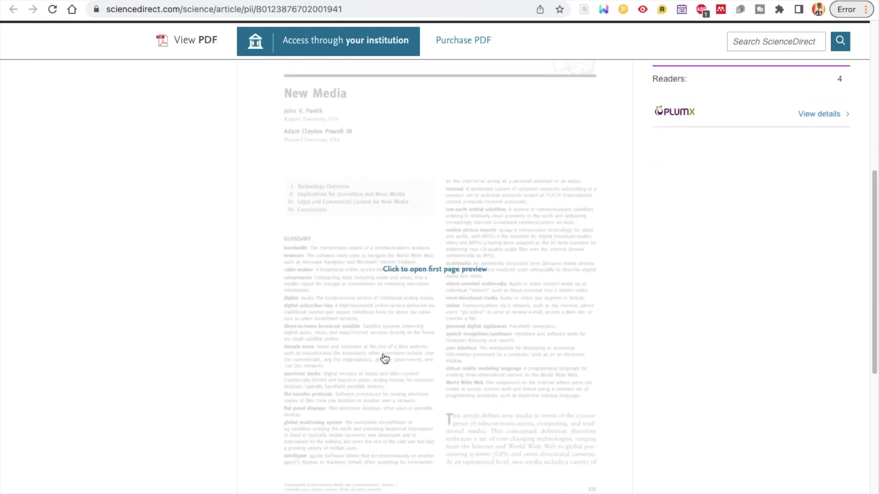
{"action": "scroll", "coordinate": [385, 359], "scroll_direction": "up", "scroll_amount": 3}
{"action": "scroll", "coordinate": [385, 359], "scroll_direction": "up", "scroll_amount": 4}
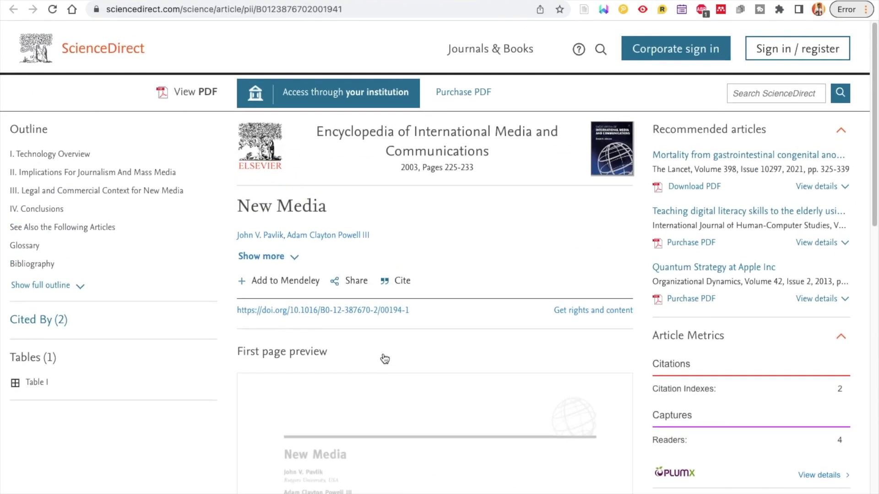
{"action": "scroll", "coordinate": [385, 358], "scroll_direction": "up", "scroll_amount": 2}
{"action": "scroll", "coordinate": [422, 247], "scroll_direction": "down", "scroll_amount": 2}
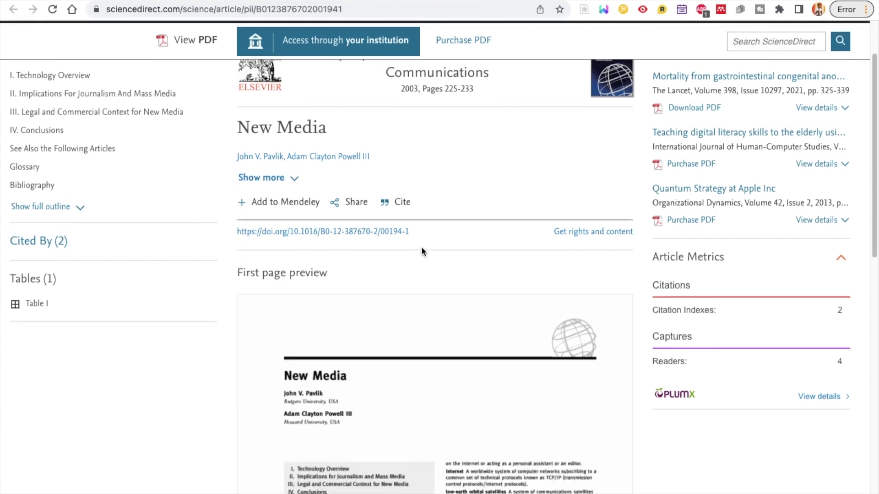
{"action": "scroll", "coordinate": [421, 247], "scroll_direction": "down", "scroll_amount": 2}
{"action": "scroll", "coordinate": [423, 266], "scroll_direction": "down", "scroll_amount": 2}
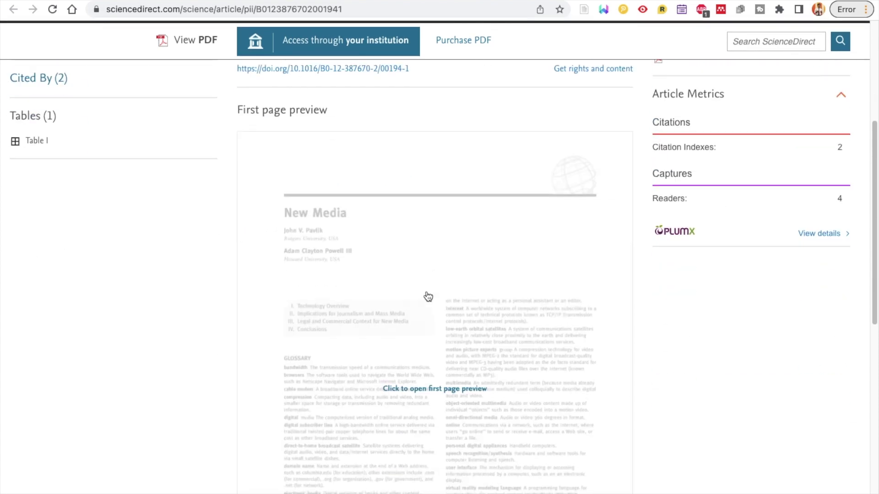
{"action": "scroll", "coordinate": [425, 288], "scroll_direction": "up", "scroll_amount": 3}
{"action": "scroll", "coordinate": [426, 290], "scroll_direction": "up", "scroll_amount": 2}
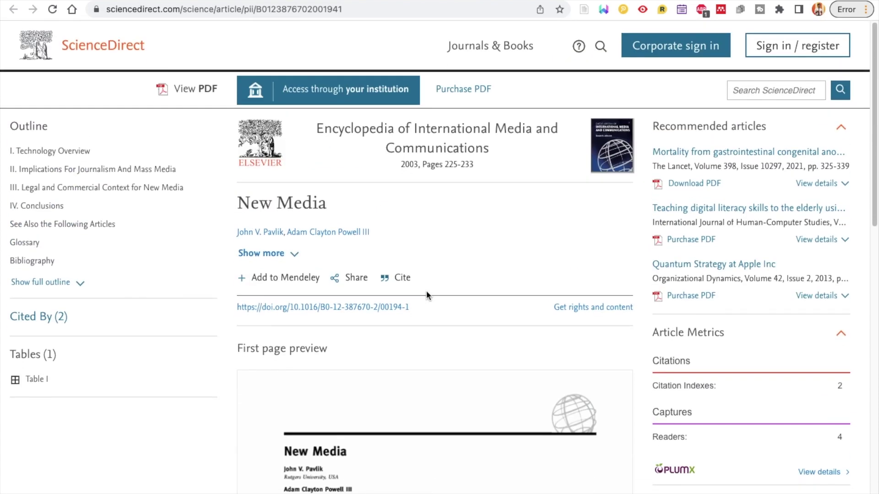
- Go back to the digital broadcast topic page tab
{"action": "left_click", "coordinate": [473, 3]}
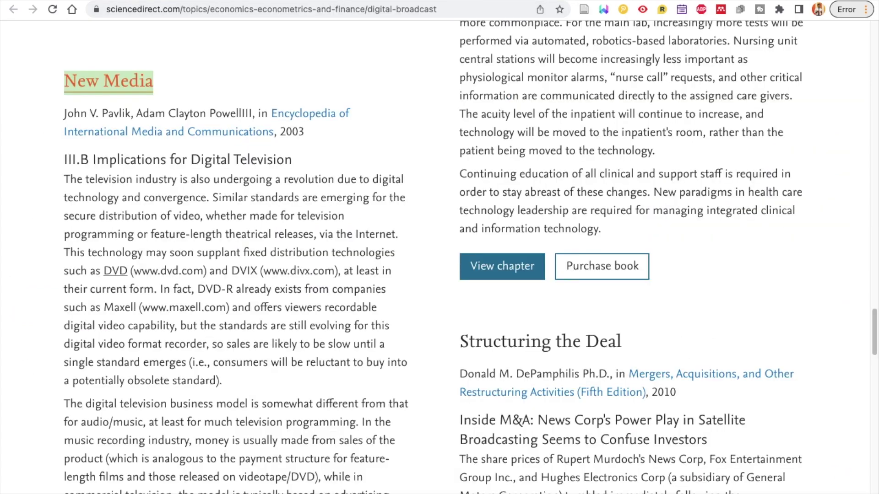
{"action": "scroll", "coordinate": [324, 268], "scroll_direction": "down", "scroll_amount": 5}
{"action": "scroll", "coordinate": [323, 268], "scroll_direction": "down", "scroll_amount": 4}
{"action": "scroll", "coordinate": [324, 268], "scroll_direction": "down", "scroll_amount": 4}
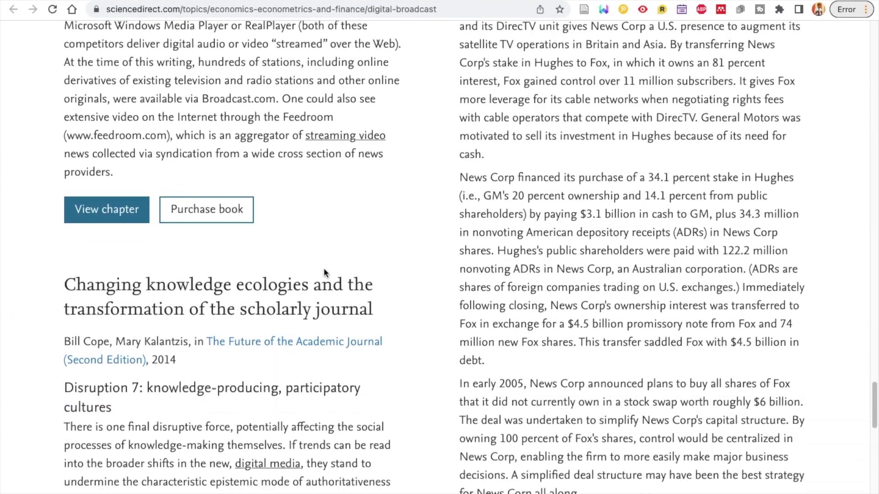
{"action": "scroll", "coordinate": [323, 268], "scroll_direction": "down", "scroll_amount": 3}
{"action": "scroll", "coordinate": [323, 270], "scroll_direction": "down", "scroll_amount": 5}
{"action": "scroll", "coordinate": [324, 270], "scroll_direction": "down", "scroll_amount": 1}
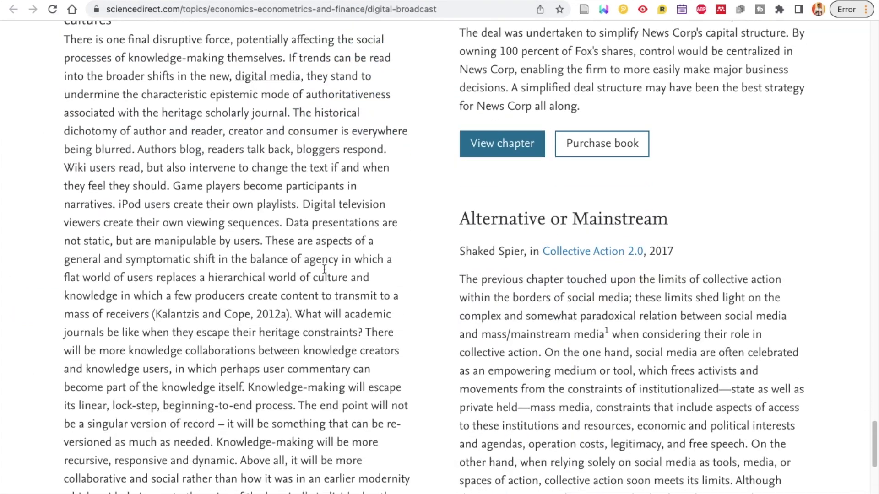
{"action": "scroll", "coordinate": [323, 267], "scroll_direction": "down", "scroll_amount": 5}
{"action": "scroll", "coordinate": [323, 268], "scroll_direction": "down", "scroll_amount": 2}
{"action": "scroll", "coordinate": [323, 268], "scroll_direction": "down", "scroll_amount": 5}
{"action": "scroll", "coordinate": [323, 268], "scroll_direction": "down", "scroll_amount": 5}
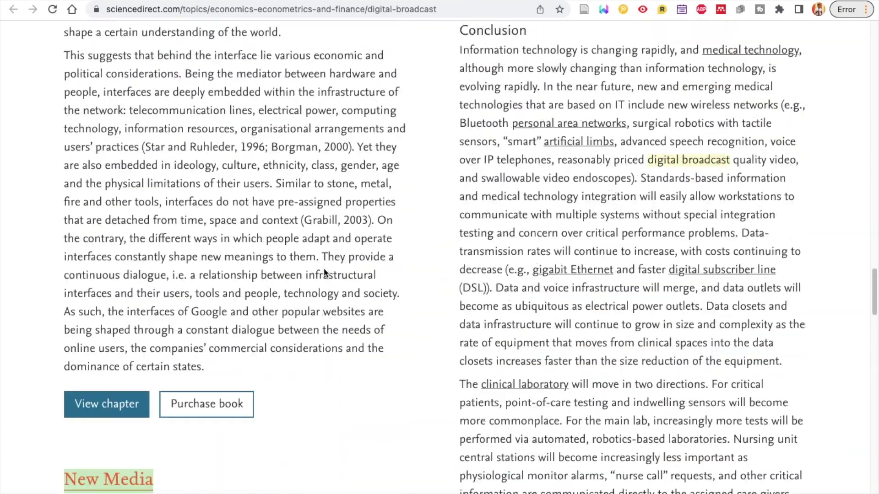
{"action": "scroll", "coordinate": [324, 268], "scroll_direction": "up", "scroll_amount": 2}
- Open Chrome's find bar to search the topic page for 'Digi'
{"action": "key", "text": "ctrl+f"}
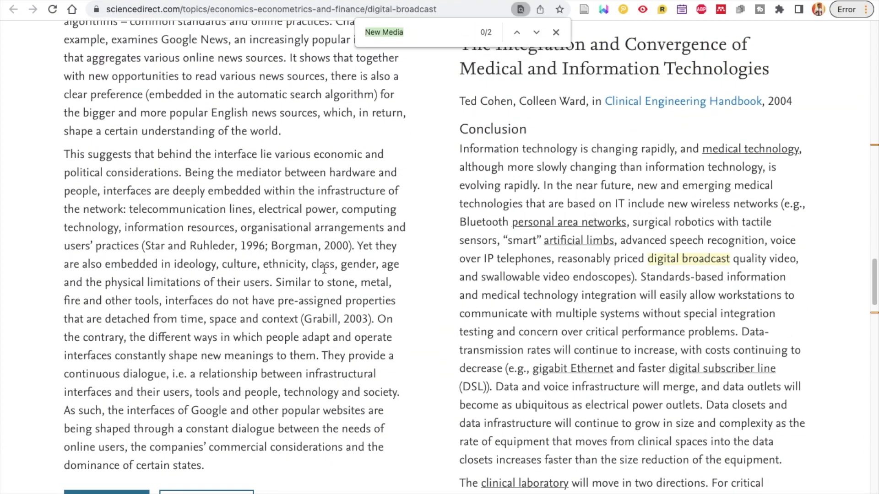
{"action": "type", "text": "Digi"}
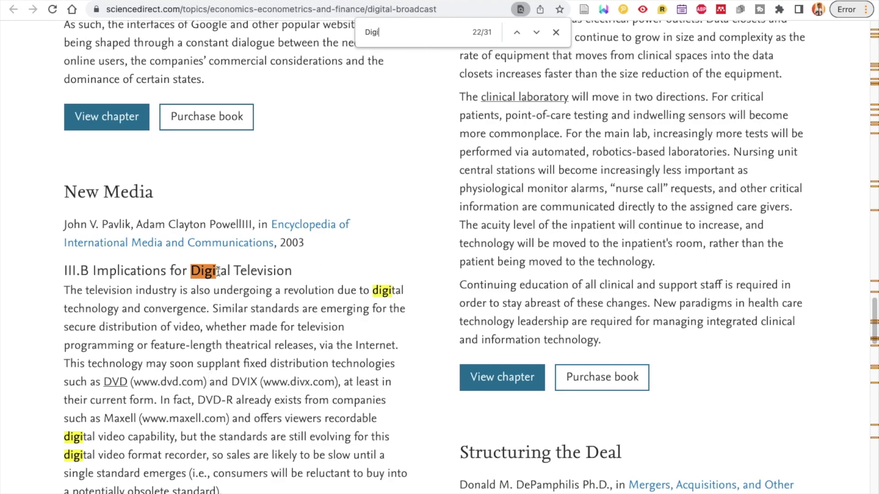
{"action": "scroll", "coordinate": [280, 296], "scroll_direction": "down", "scroll_amount": 4}
{"action": "scroll", "coordinate": [280, 297], "scroll_direction": "down", "scroll_amount": 3}
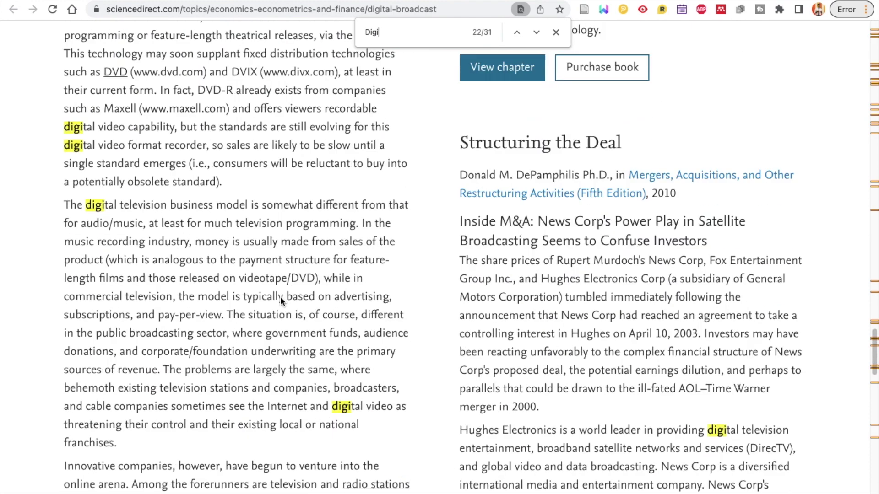
{"action": "scroll", "coordinate": [280, 297], "scroll_direction": "down", "scroll_amount": 3}
{"action": "scroll", "coordinate": [280, 297], "scroll_direction": "down", "scroll_amount": 3}
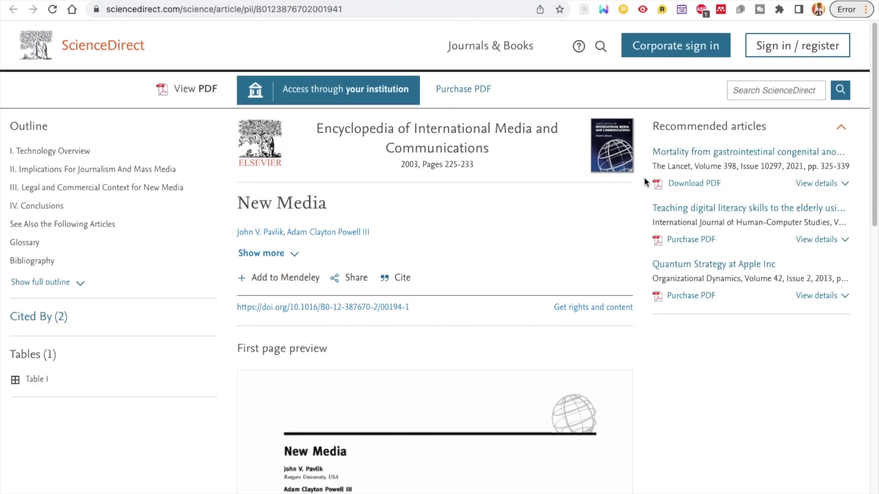
- Search ScienceDirect site-wide for 'Digital Broacasting', correcting typos before submitting
{"action": "left_click", "coordinate": [600, 46]}
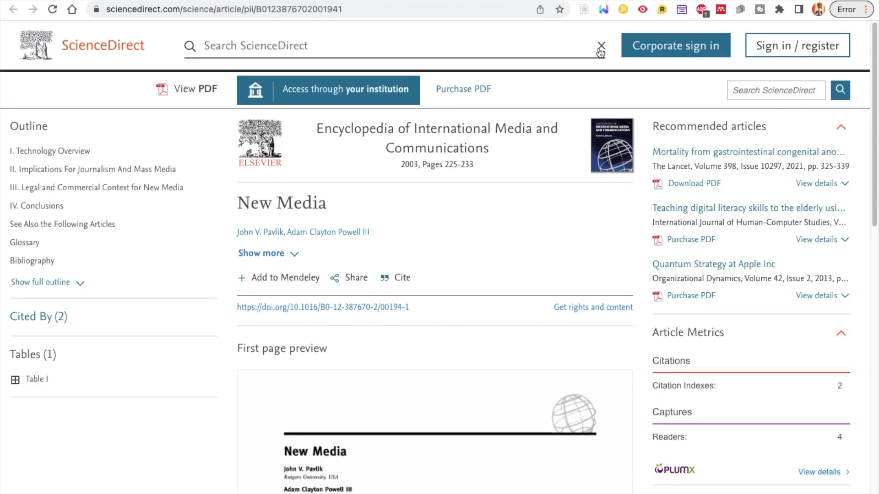
{"action": "type", "text": "Digia"}
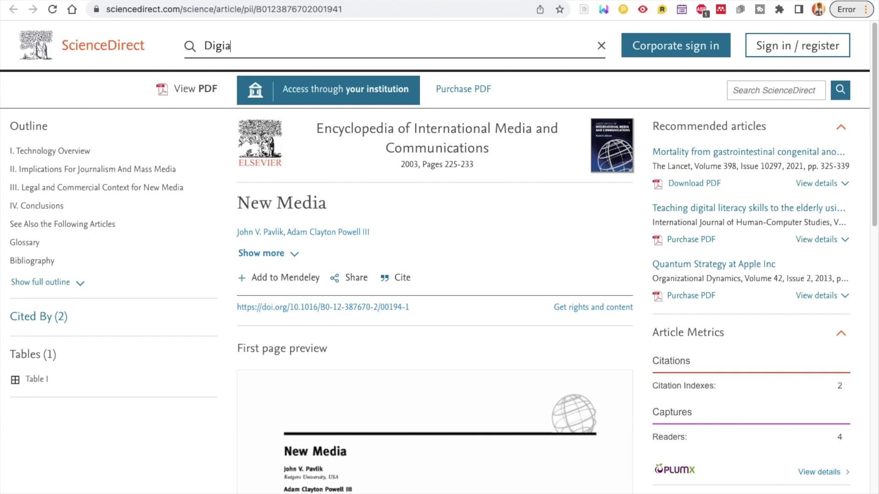
{"action": "key", "text": "BackSpace"}
{"action": "type", "text": "tal"}
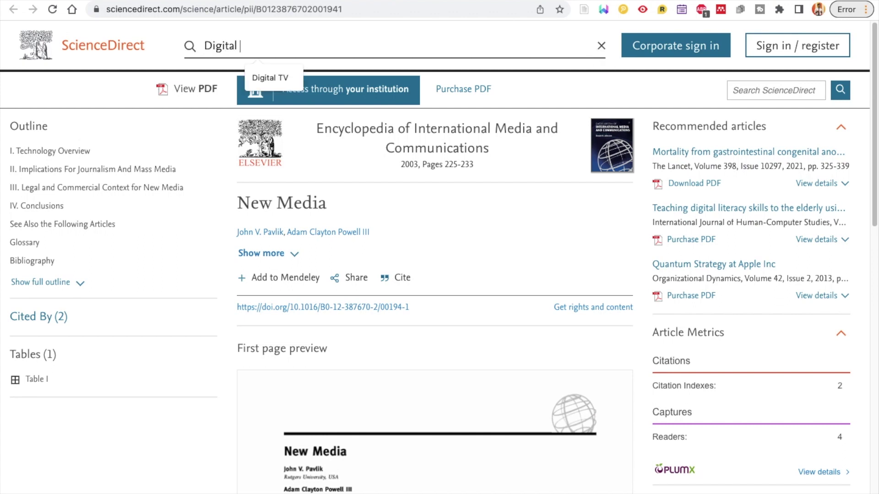
{"action": "type", "text": " Brod"}
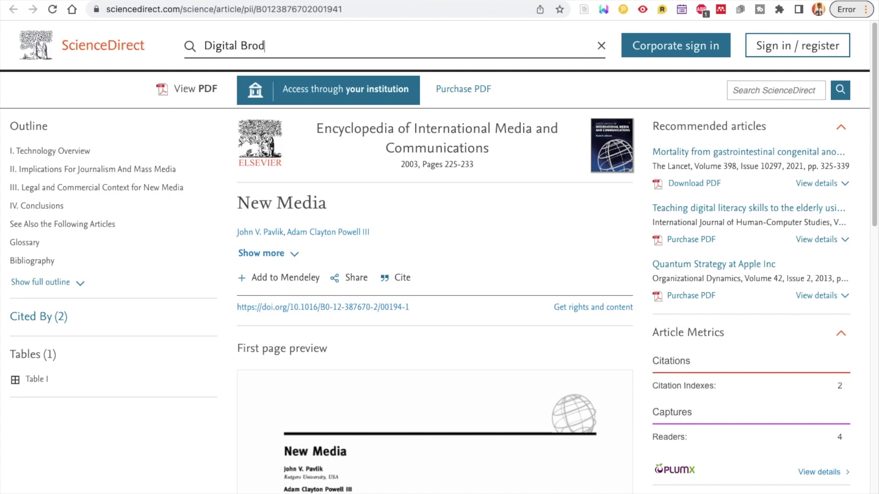
{"action": "key", "text": "BackSpace"}
{"action": "type", "text": "acas"}
{"action": "type", "text": "ting"}
{"action": "key", "text": "Return"}
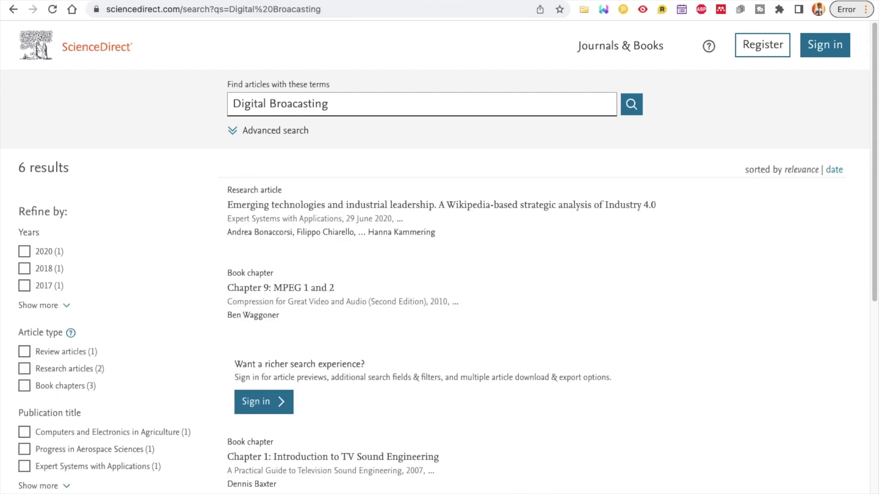
{"action": "scroll", "coordinate": [595, 308], "scroll_direction": "down", "scroll_amount": 3}
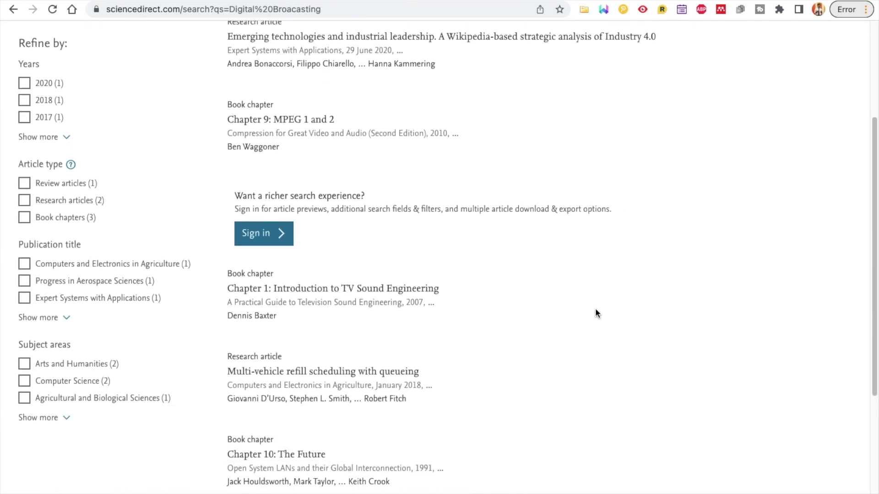
{"action": "scroll", "coordinate": [596, 308], "scroll_direction": "down", "scroll_amount": 4}
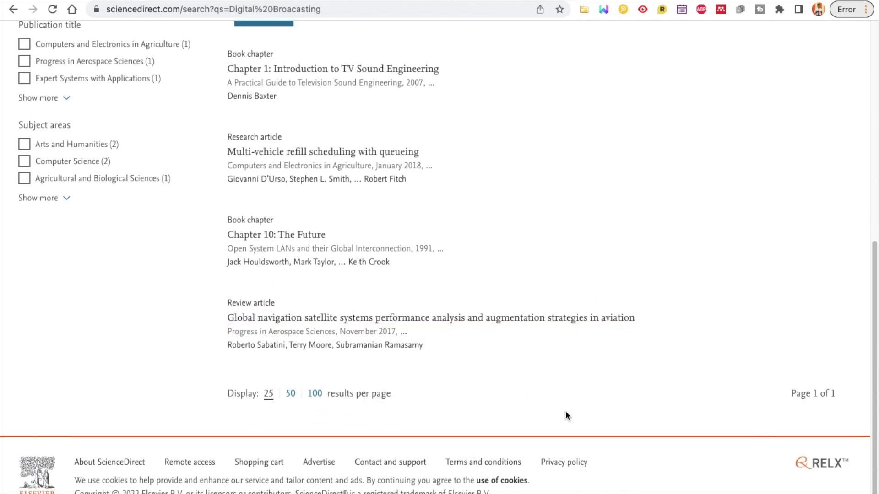
- Show 50 results per page and open 'Chapter 1 - Introduction to TV Sound Engineering' in a new tab
{"action": "left_click", "coordinate": [289, 394]}
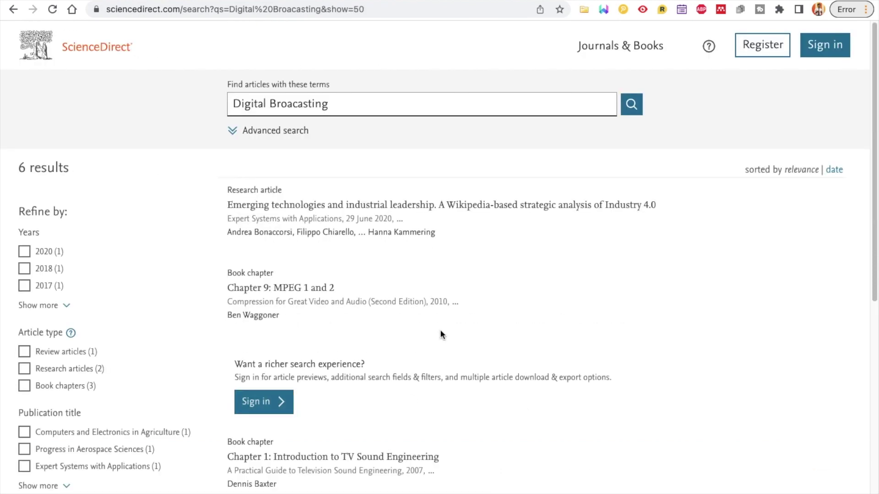
{"action": "scroll", "coordinate": [440, 329], "scroll_direction": "down", "scroll_amount": 3}
{"action": "scroll", "coordinate": [441, 329], "scroll_direction": "down", "scroll_amount": 3}
{"action": "scroll", "coordinate": [440, 329], "scroll_direction": "down", "scroll_amount": 1}
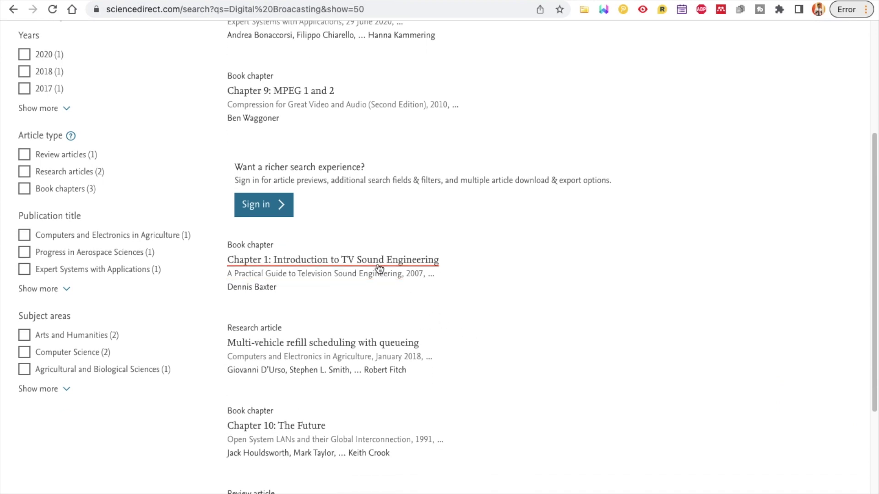
{"action": "right_click", "coordinate": [416, 263]}
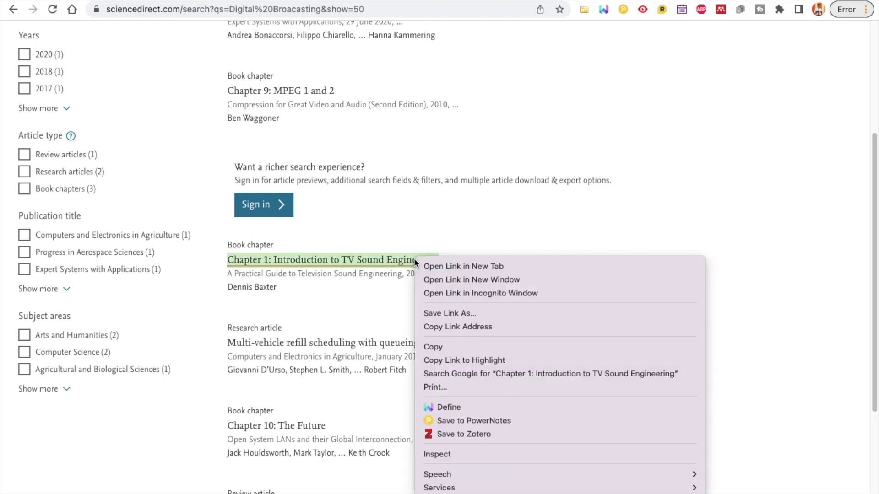
{"action": "left_click", "coordinate": [477, 266]}
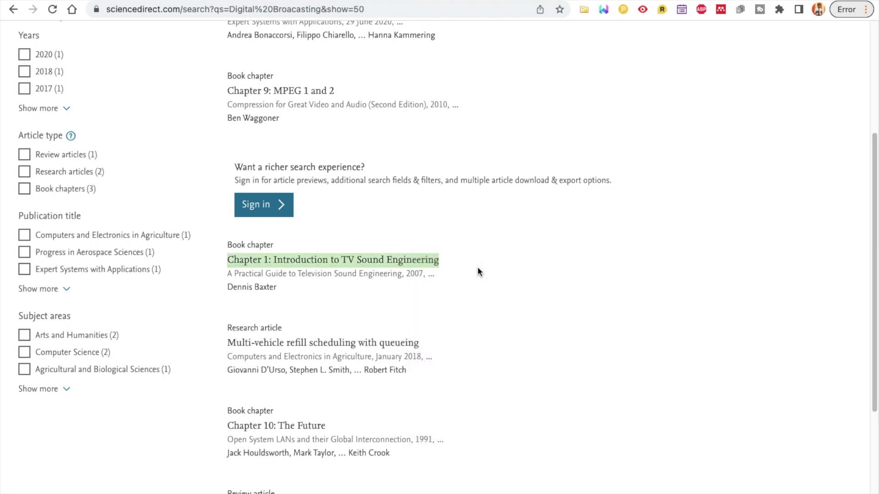
- Expand the chapter details to show its online date, then select its DOI and page URL
{"action": "key", "text": "ctrl+Tab"}
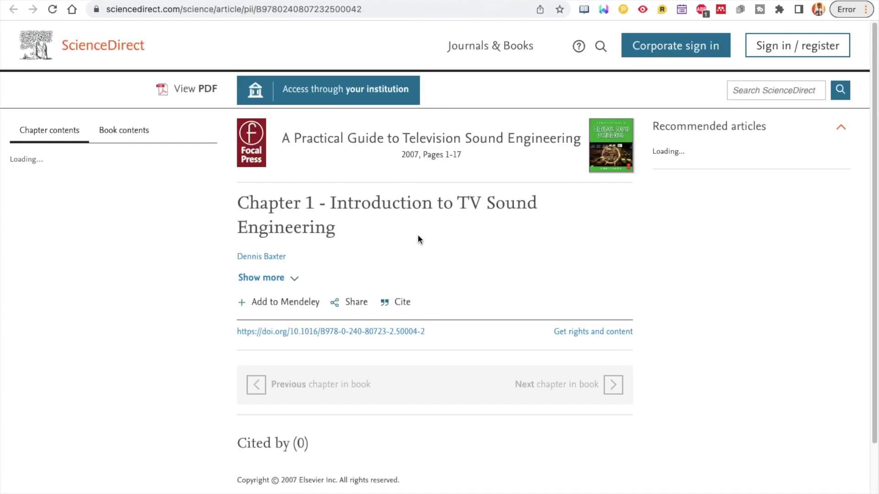
{"action": "left_click", "coordinate": [294, 278]}
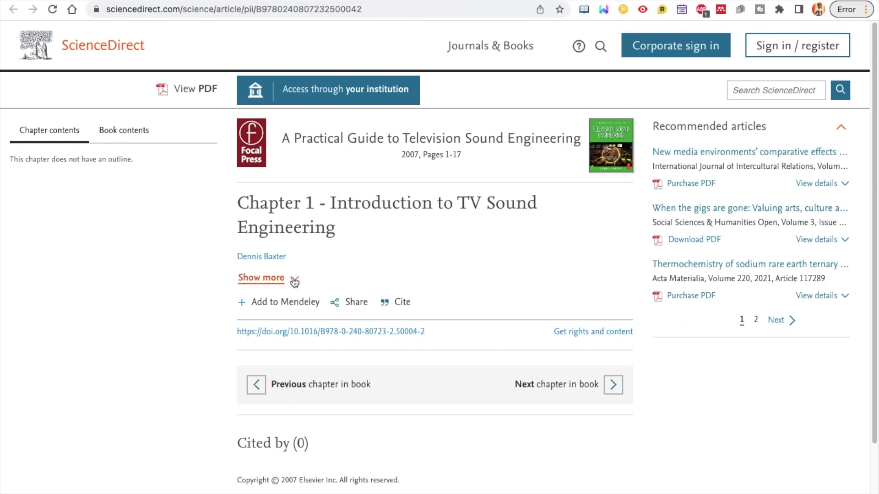
{"action": "scroll", "coordinate": [401, 287], "scroll_direction": "down", "scroll_amount": 1}
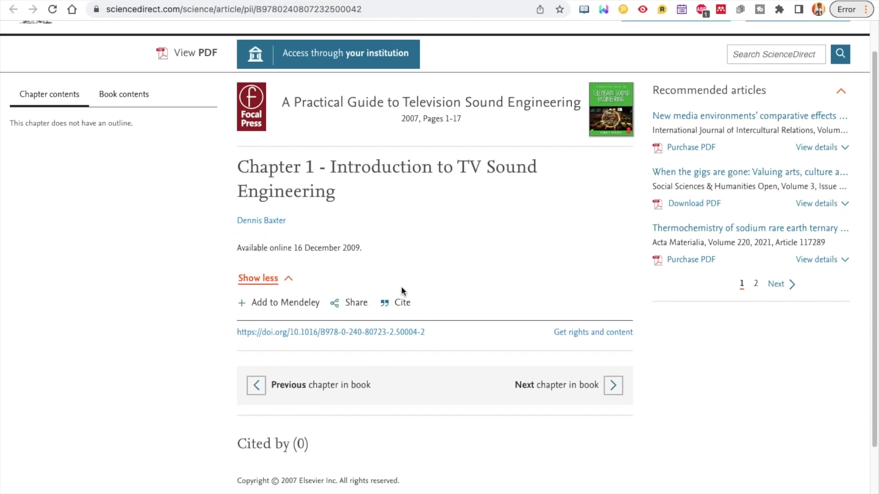
{"action": "scroll", "coordinate": [401, 286], "scroll_direction": "up", "scroll_amount": 1}
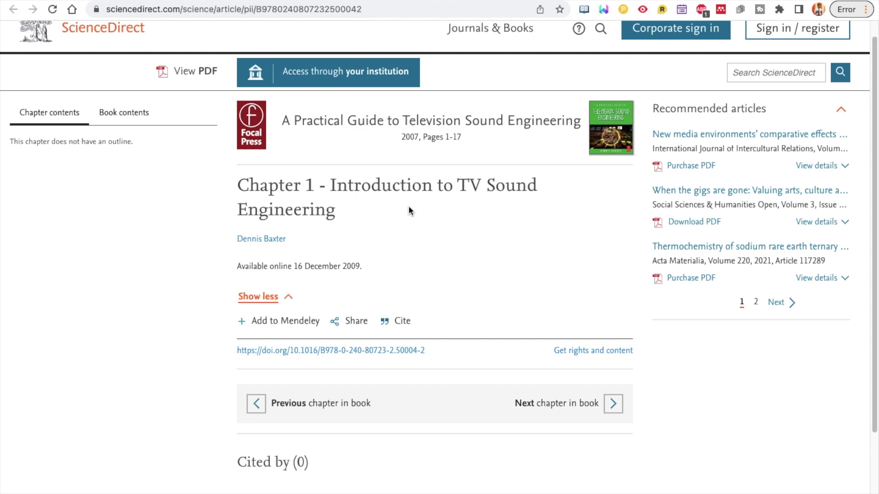
{"action": "scroll", "coordinate": [409, 206], "scroll_direction": "down", "scroll_amount": 2}
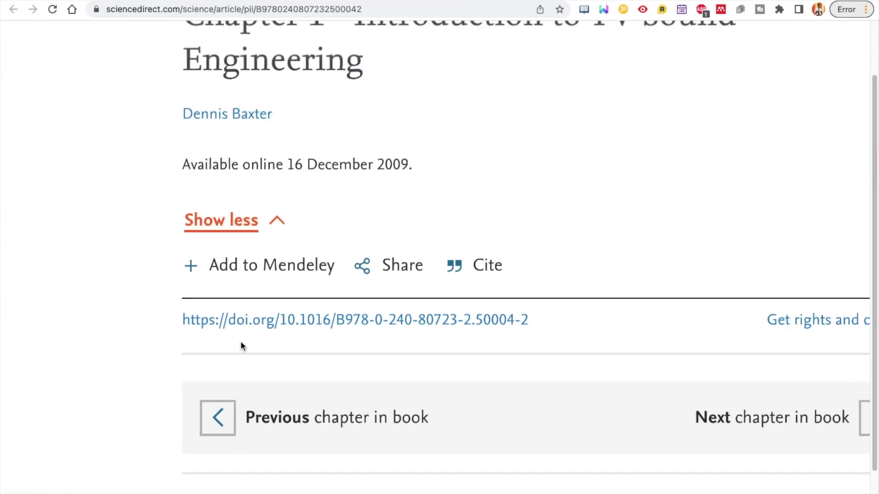
{"action": "scroll", "coordinate": [240, 342], "scroll_direction": "up", "scroll_amount": 1}
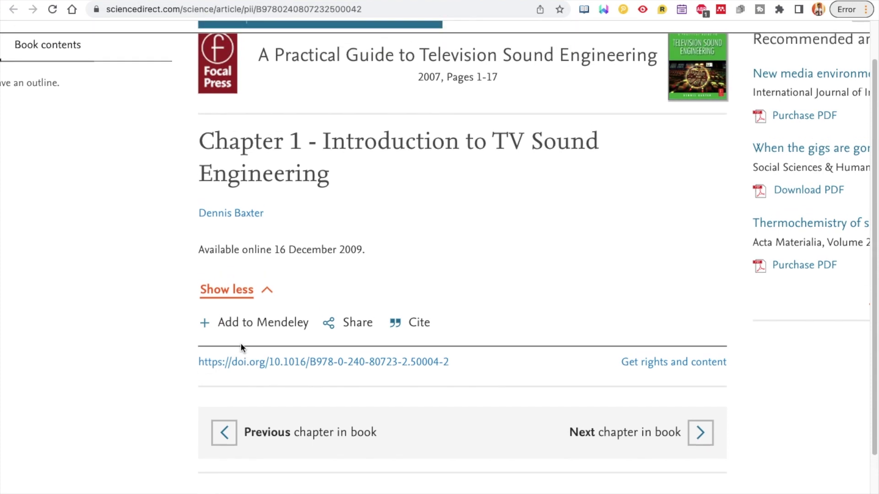
{"action": "key", "text": "ctrl+minus"}
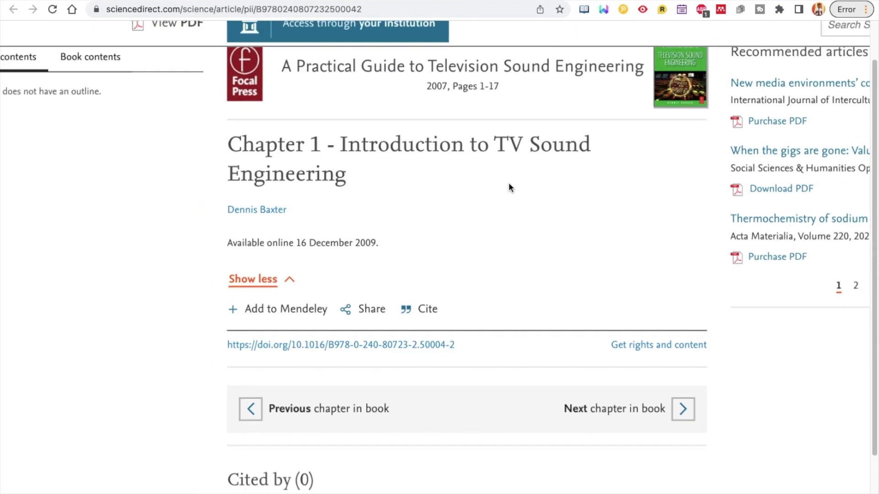
{"action": "key", "text": "ctrl+minus"}
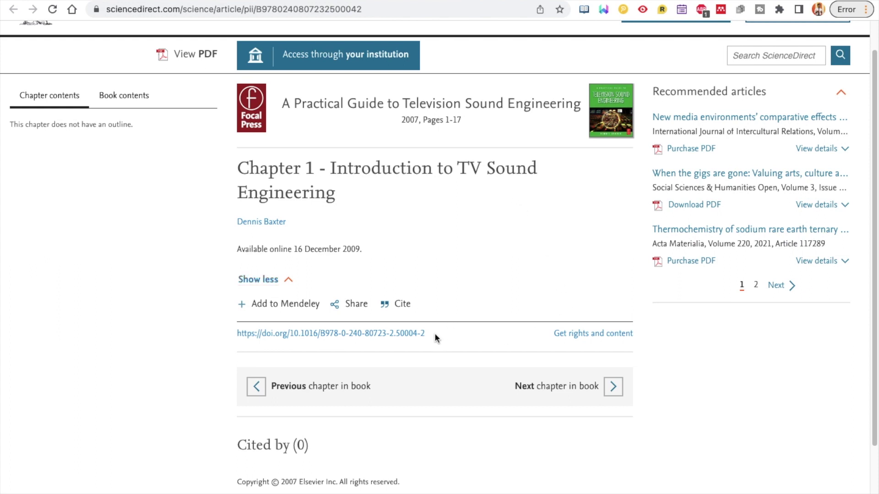
{"action": "left_click_drag", "start_coordinate": [431, 334], "coordinate": [237, 333]}
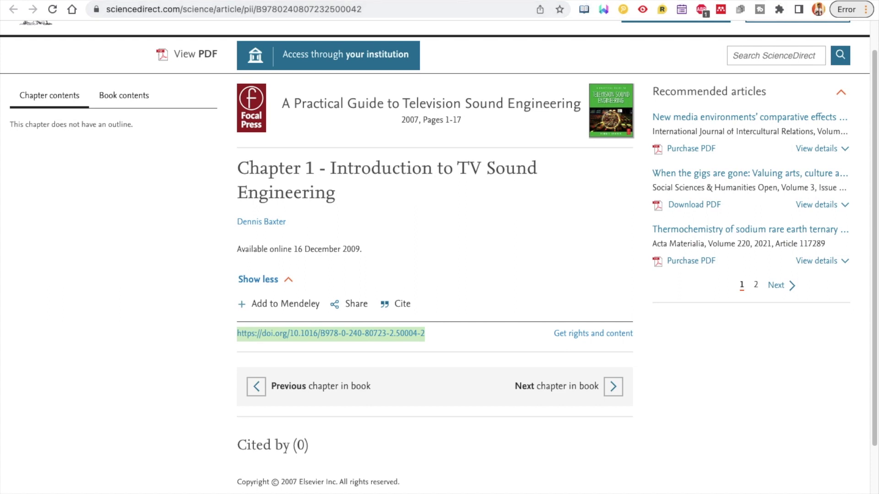
{"action": "left_click", "coordinate": [377, 10]}
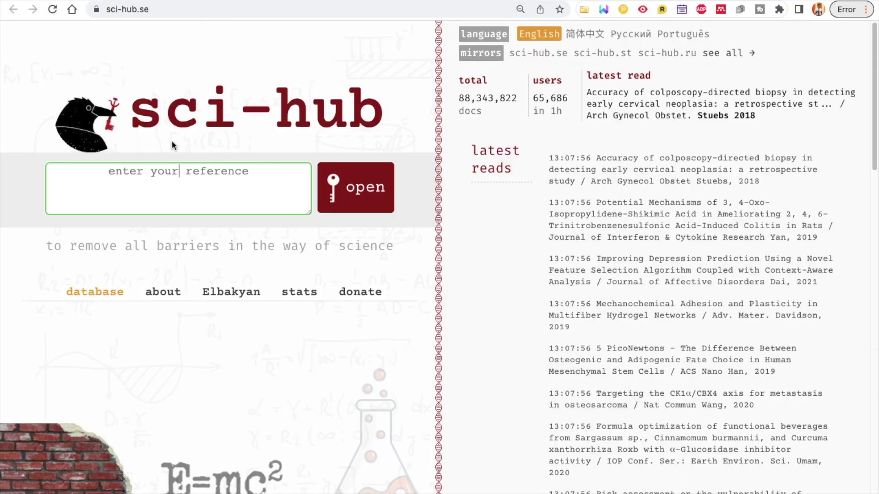
- Paste the ScienceDirect chapter URL into Sci-Hub, fetch the 17-page PDF, then go back
{"action": "left_click", "coordinate": [179, 186]}
{"action": "key", "text": "ctrl+v"}
{"action": "left_click", "coordinate": [358, 194]}
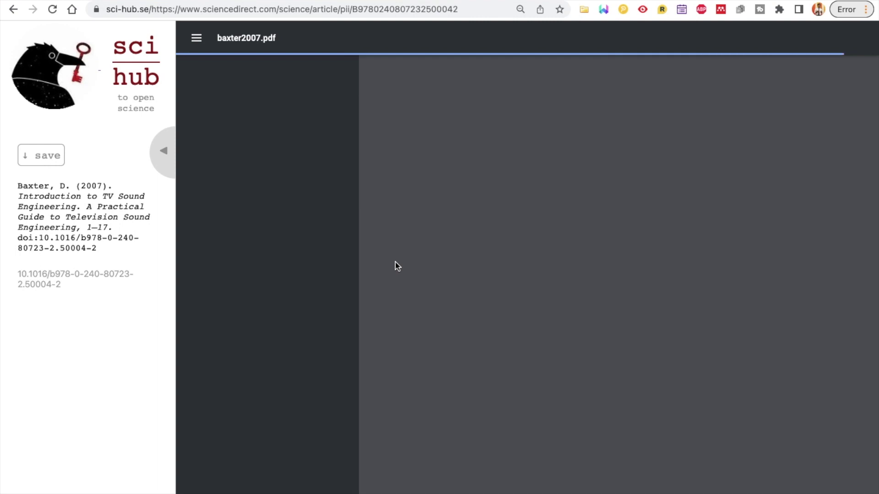
{"action": "scroll", "coordinate": [542, 250], "scroll_direction": "down", "scroll_amount": 4}
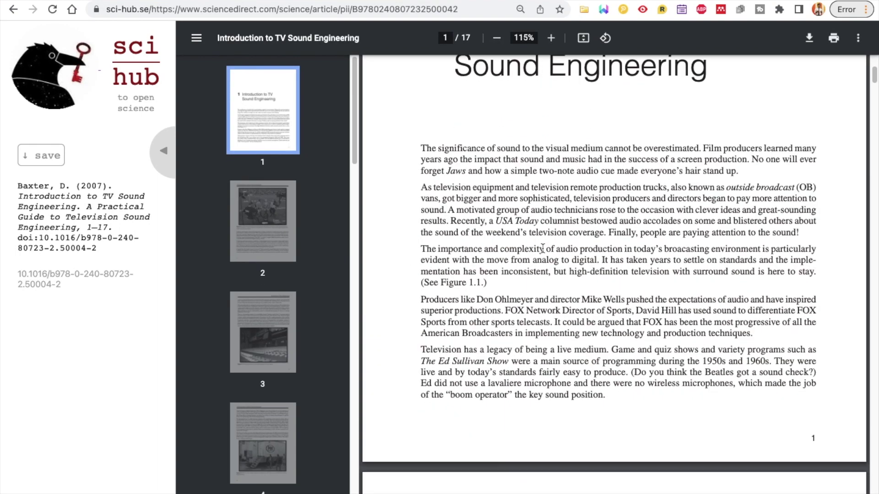
{"action": "scroll", "coordinate": [543, 249], "scroll_direction": "down", "scroll_amount": 4}
{"action": "scroll", "coordinate": [542, 249], "scroll_direction": "down", "scroll_amount": 4}
{"action": "scroll", "coordinate": [543, 249], "scroll_direction": "up", "scroll_amount": 8}
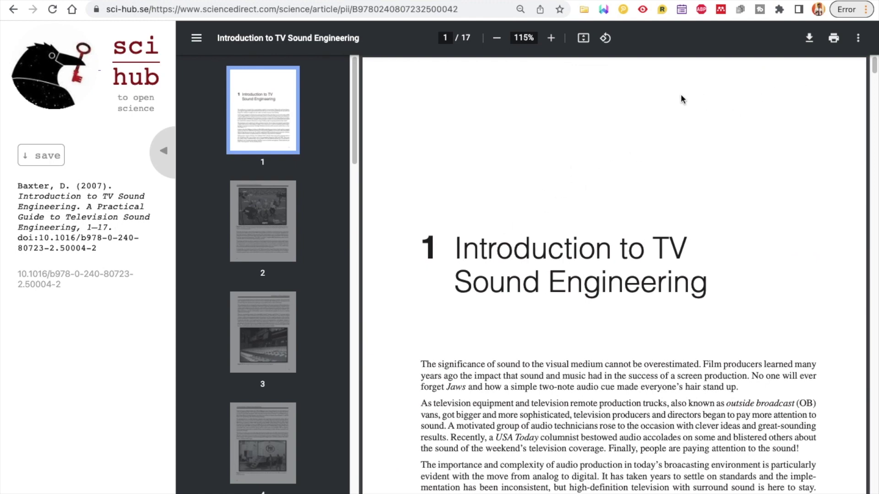
{"action": "key", "text": "alt+Left"}
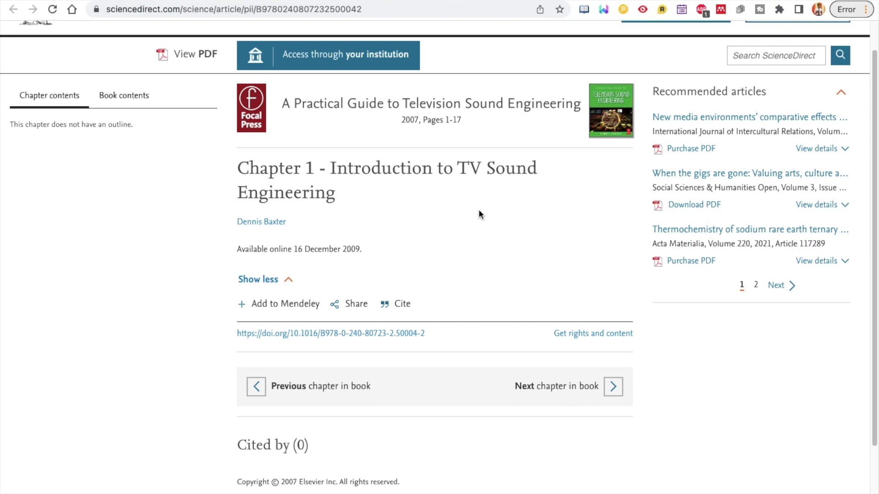
{"action": "scroll", "coordinate": [391, 219], "scroll_direction": "up", "scroll_amount": 1}
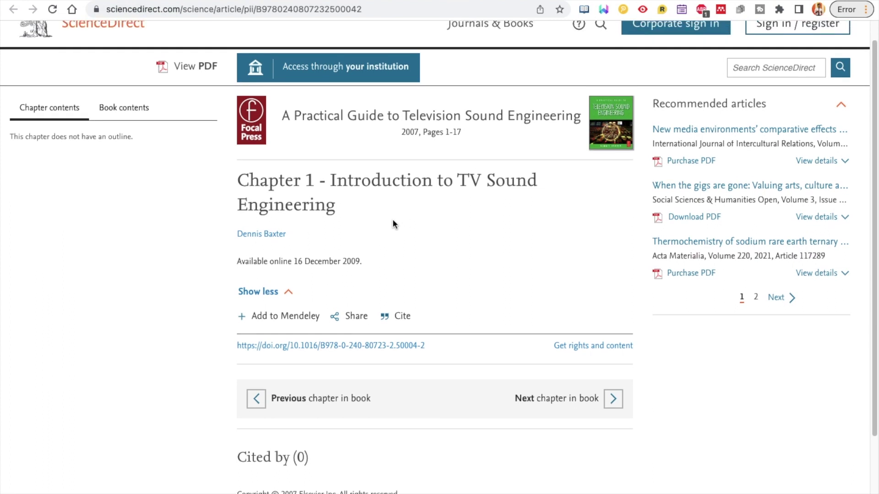
{"action": "scroll", "coordinate": [570, 255], "scroll_direction": "up", "scroll_amount": 2}
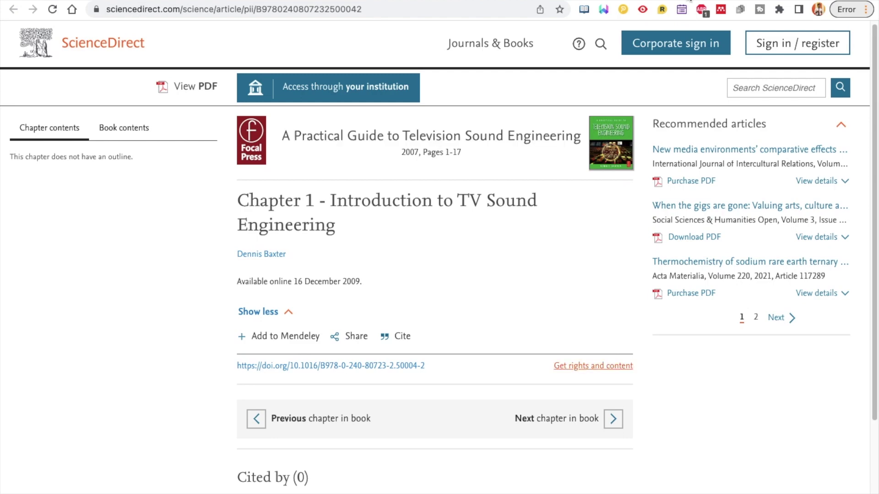
- Go forward to the Sci-Hub viewer showing the 17-page TV Sound Engineering PDF
{"action": "left_click", "coordinate": [779, 9]}
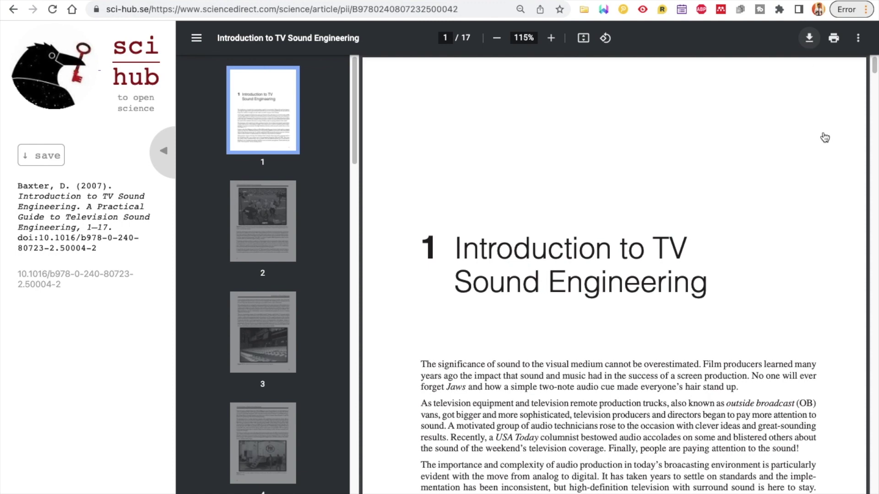
- Download the chapter PDF as baxter2007.pdf into Downloads and show it in Finder
{"action": "left_click", "coordinate": [808, 38]}
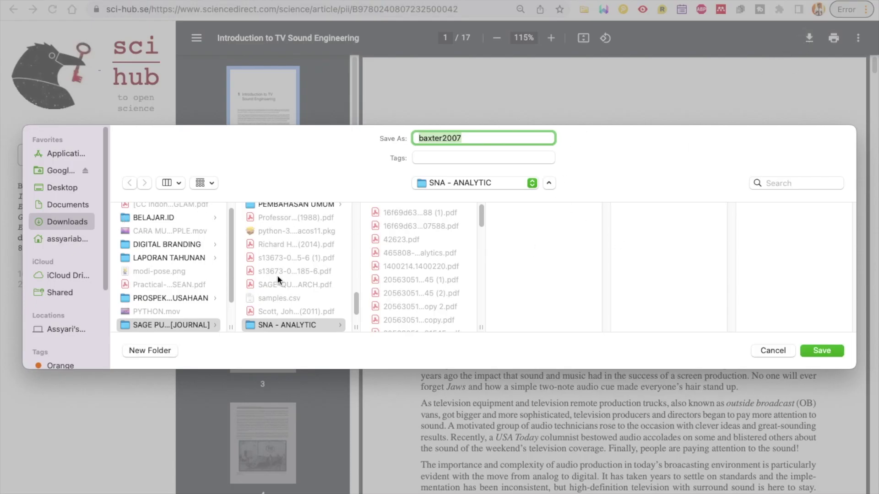
{"action": "left_click", "coordinate": [63, 223]}
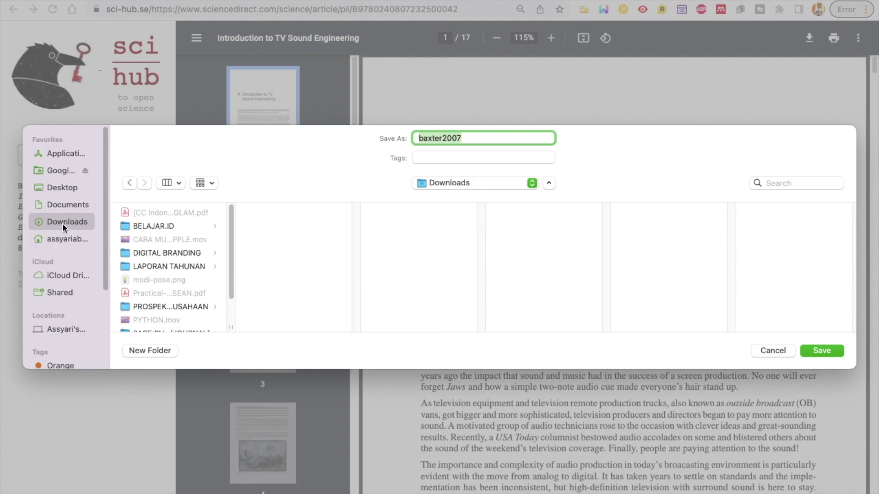
{"action": "left_click", "coordinate": [821, 350]}
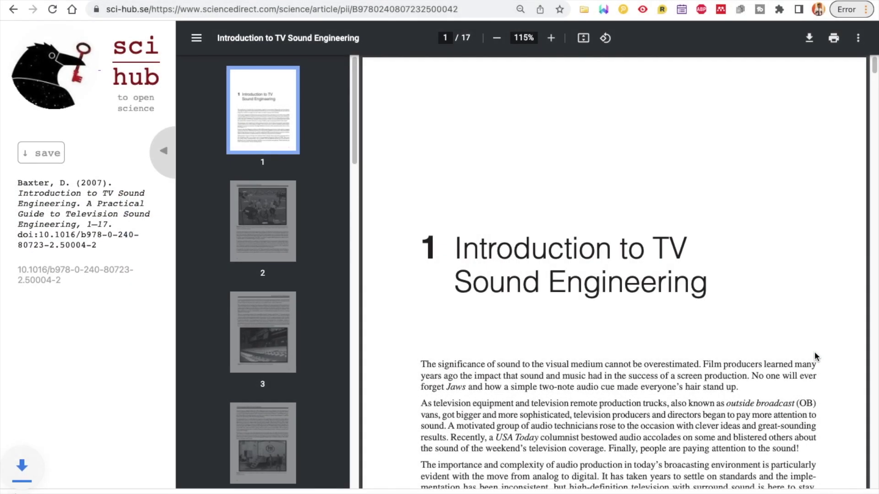
{"action": "right_click", "coordinate": [173, 489]}
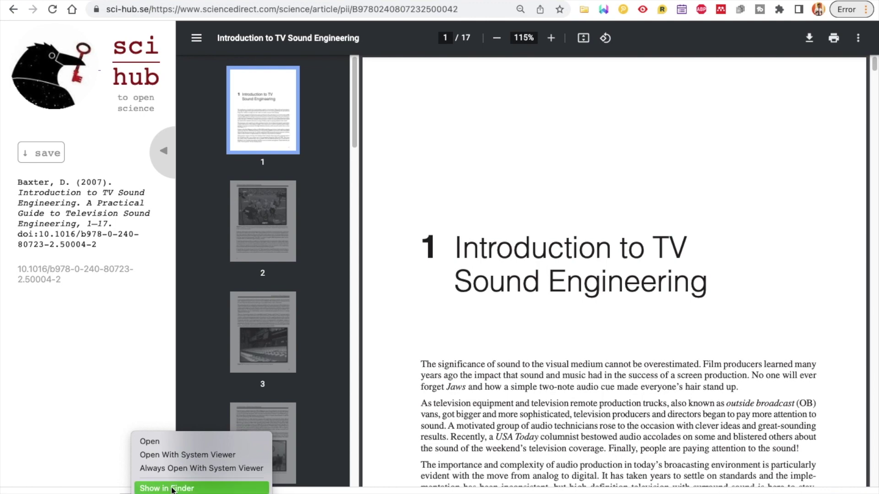
{"action": "left_click", "coordinate": [174, 489]}
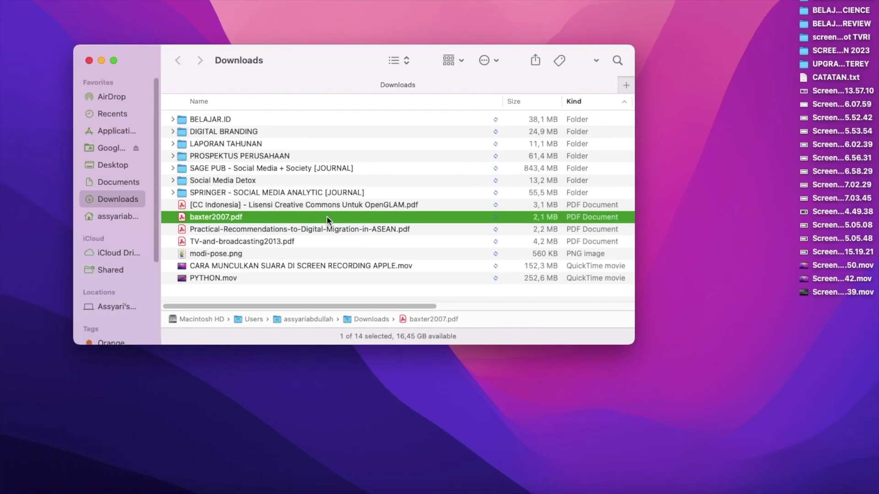
- Open baxter2007.pdf from the Finder Downloads window
{"action": "double_click", "coordinate": [244, 214]}
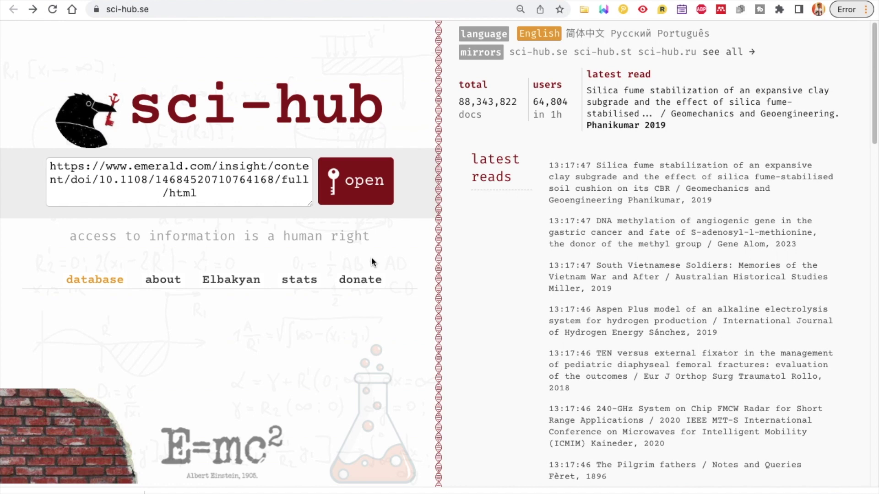
- Select the full Emerald Insight article URL in Sci-Hub's reference field
{"action": "left_click", "coordinate": [289, 187]}
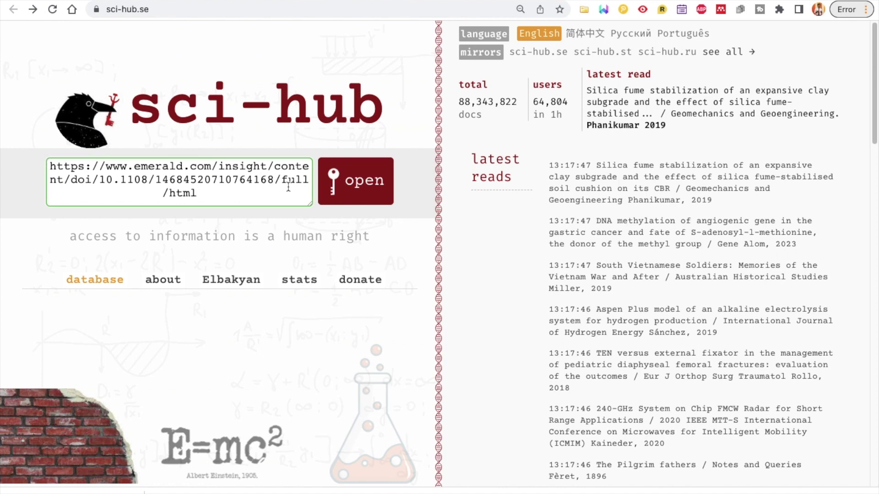
{"action": "left_click_drag", "start_coordinate": [199, 191], "coordinate": [42, 176]}
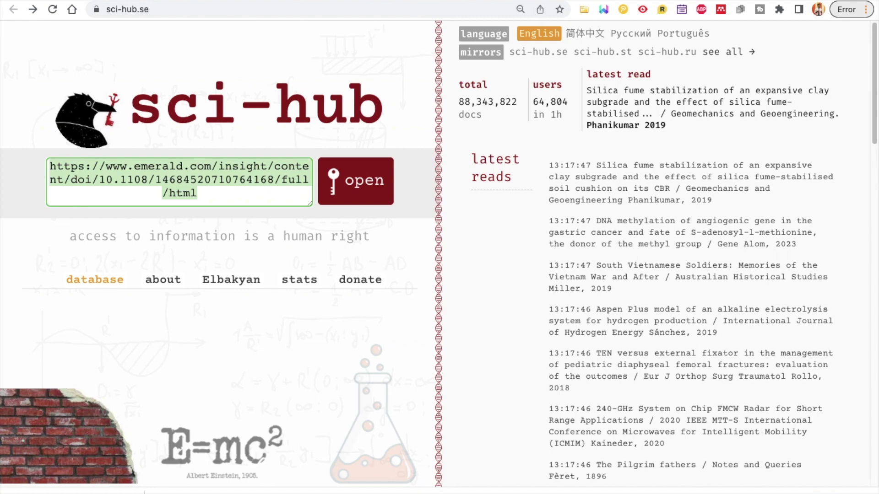
- Switch to the Google results tab for 'digital Broadcasting Emerald'
{"action": "key", "text": "ctrl+Tab"}
{"action": "scroll", "coordinate": [346, 223], "scroll_direction": "up", "scroll_amount": 5}
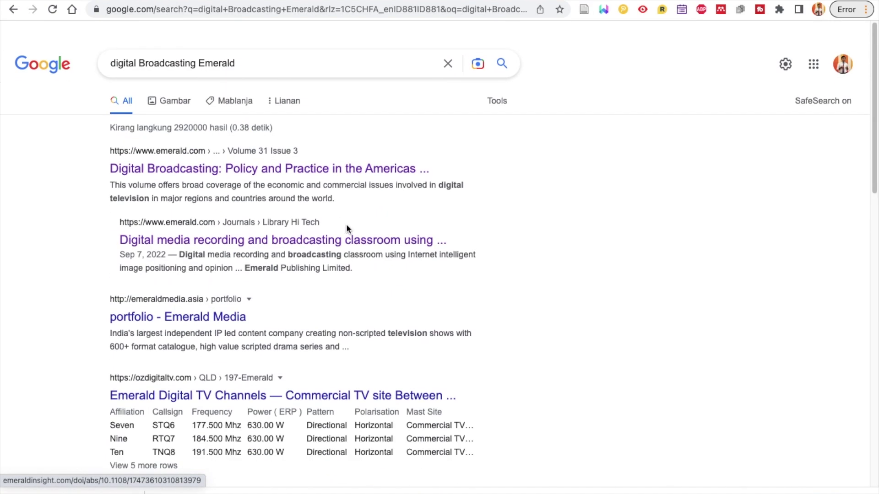